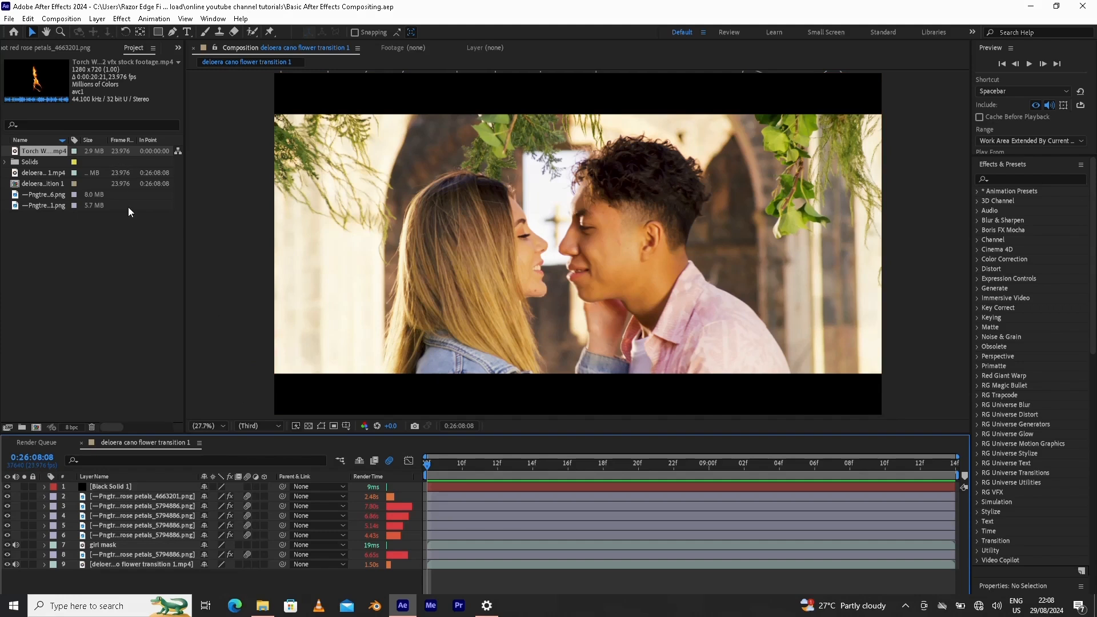
# Select the deloera cano flower transition 1.mp4 footage layer and locate the Mocha AE effect in the Boris FX Mocha category.
pyautogui.click(146, 563)
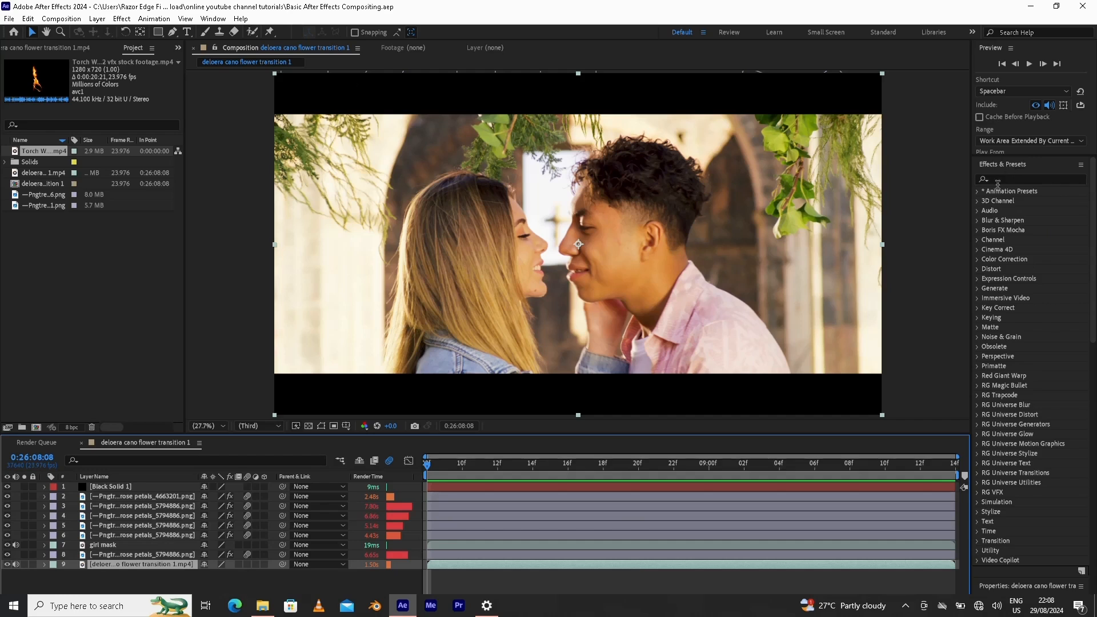
pyautogui.click(978, 231)
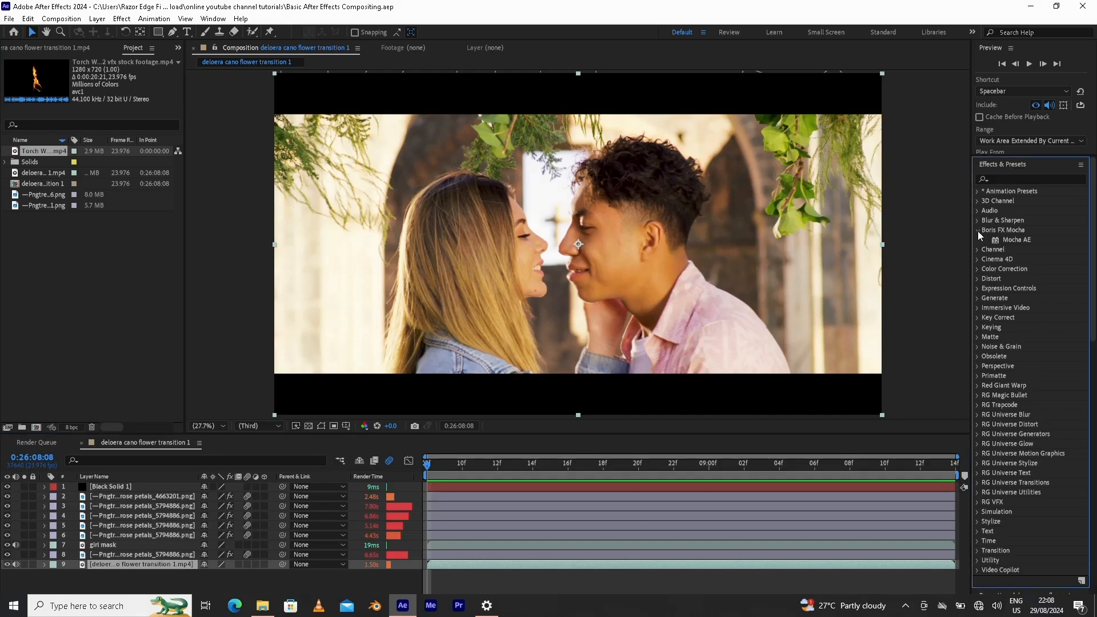
pyautogui.click(1012, 240)
pyautogui.moveTo(1011, 240); pyautogui.dragTo(479, 265)
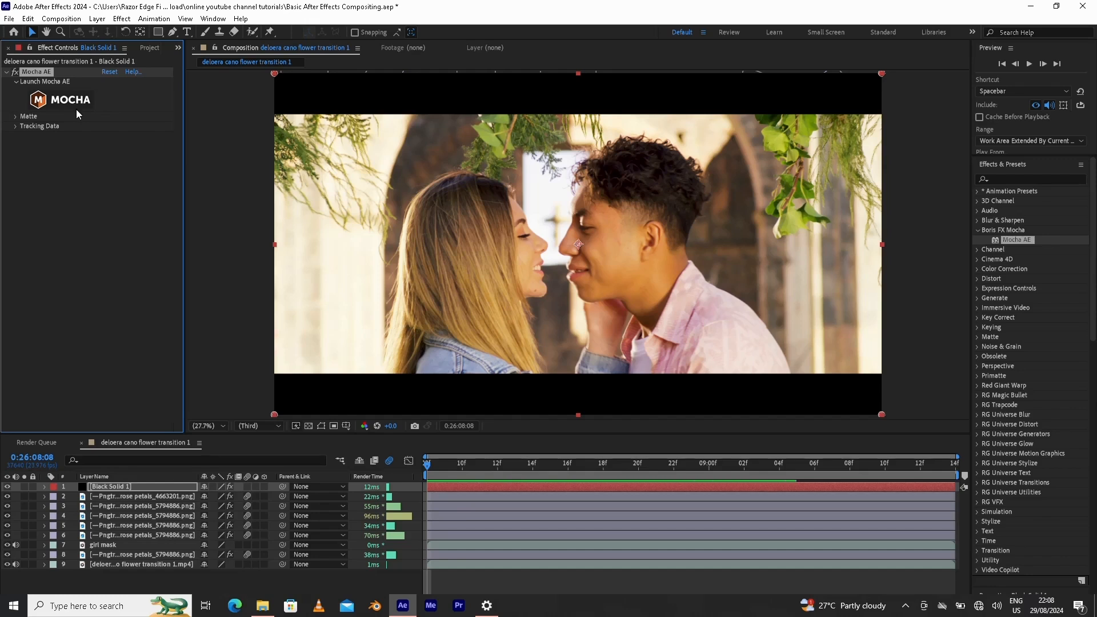
pyautogui.click(76, 108)
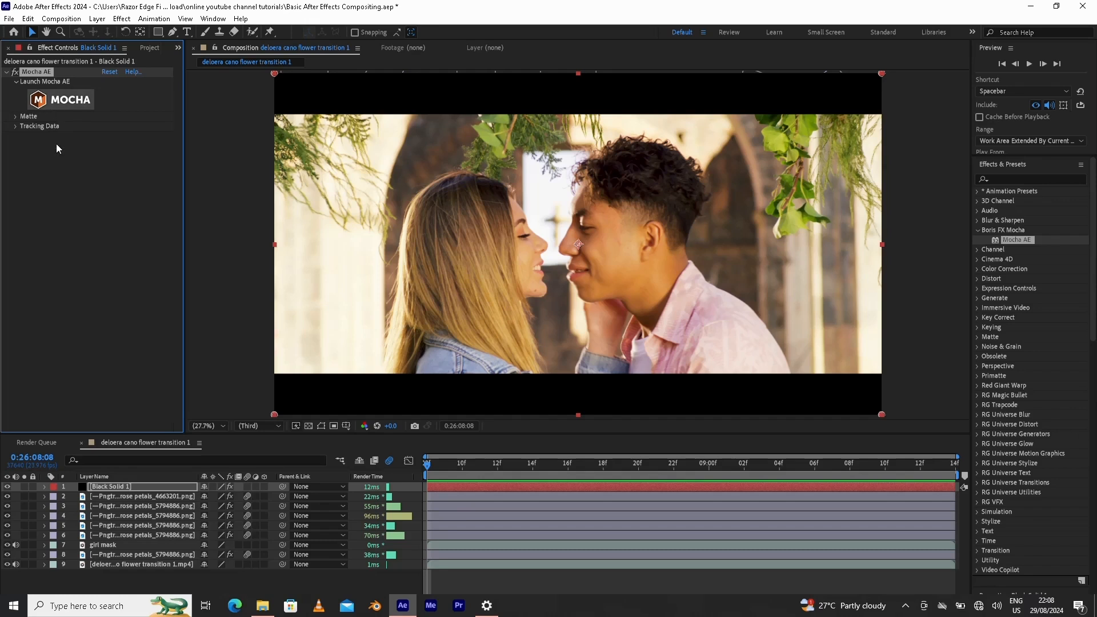
pyautogui.click(64, 102)
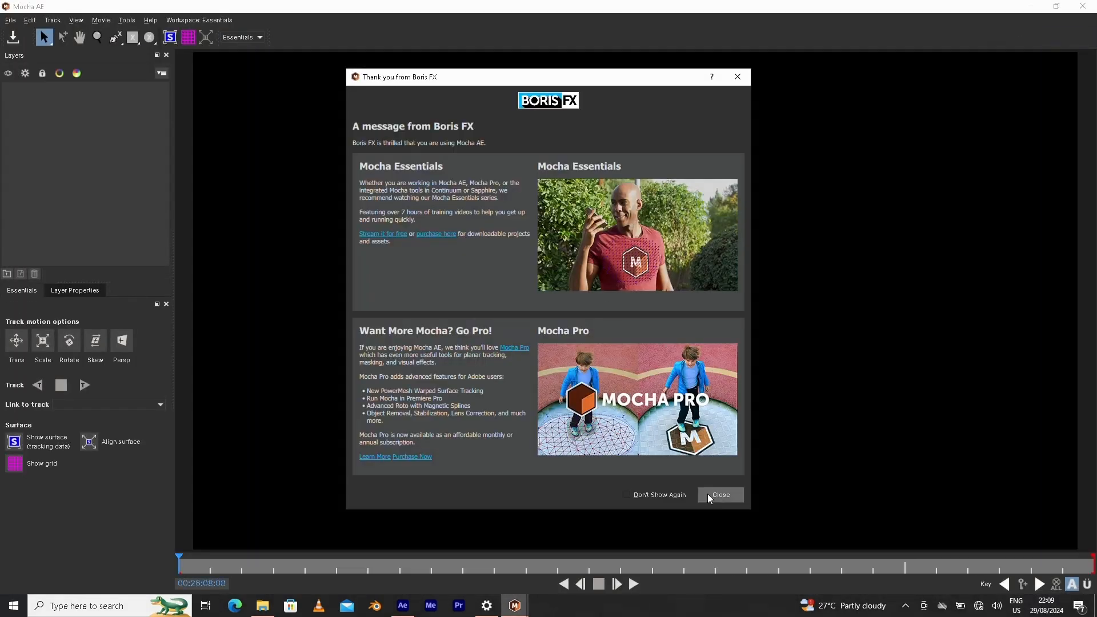
pyautogui.click(708, 494)
pyautogui.click(880, 487)
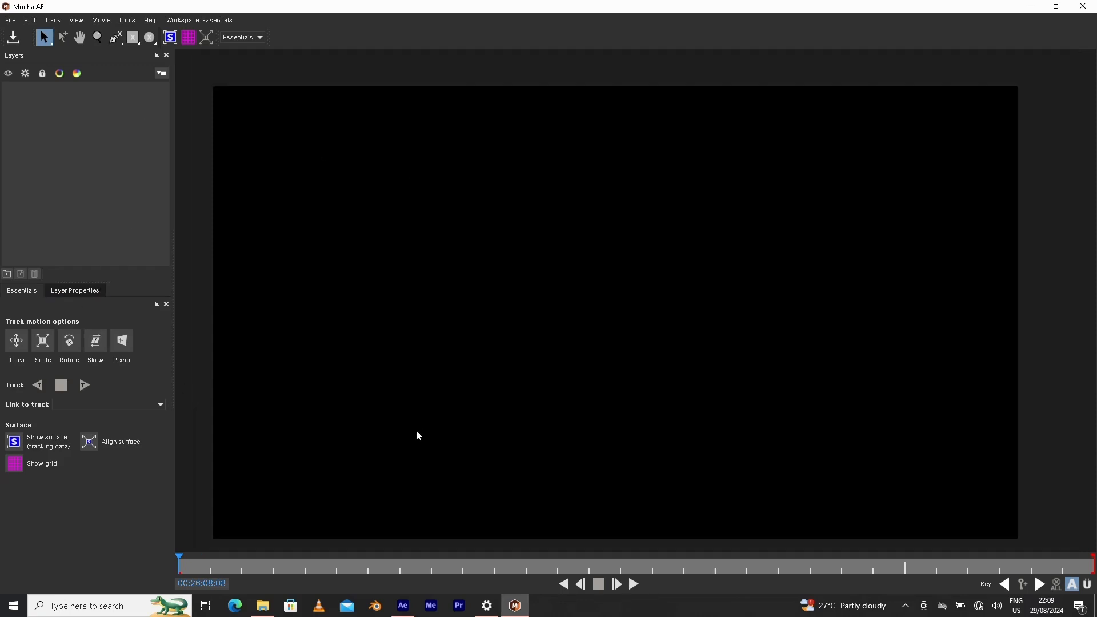
pyautogui.moveTo(247, 567); pyautogui.dragTo(182, 569)
pyautogui.click(1083, 6)
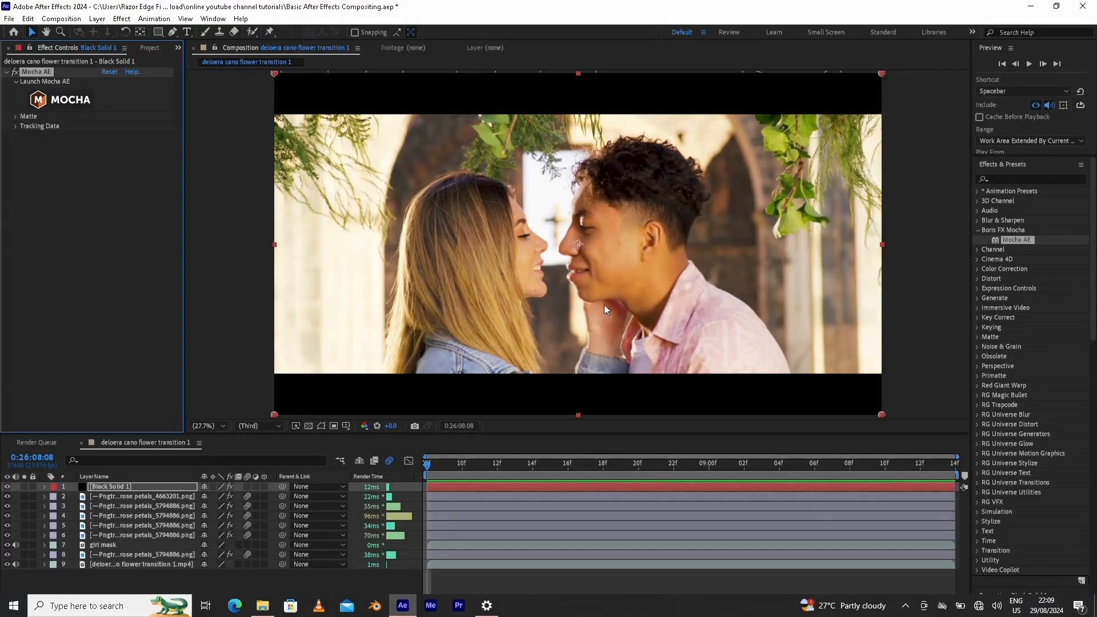
pyautogui.click(118, 486)
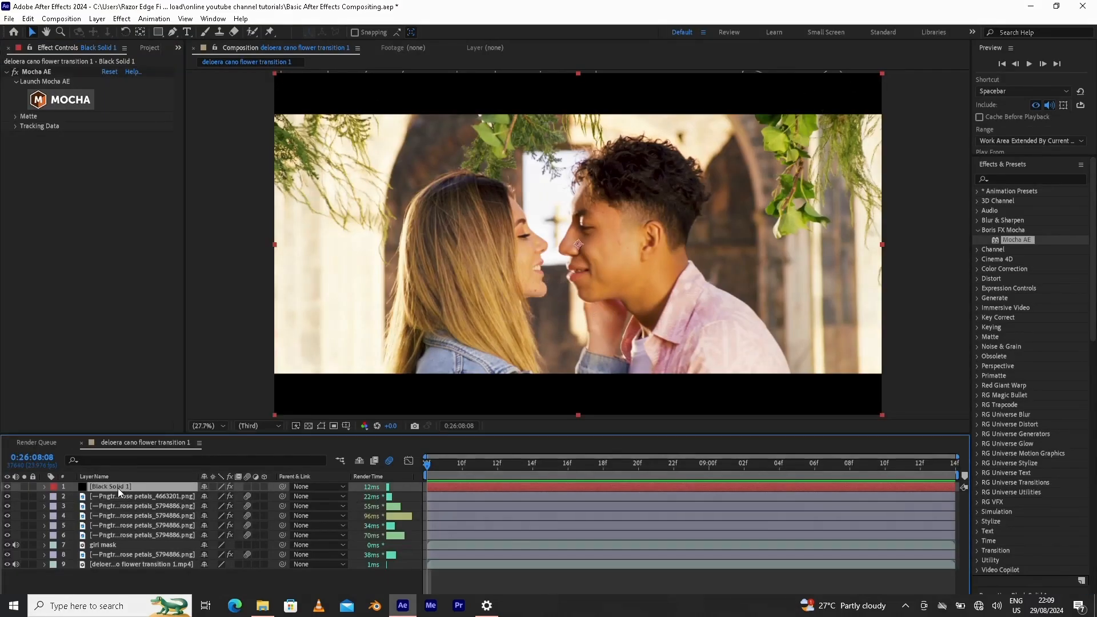
pyautogui.click(38, 72)
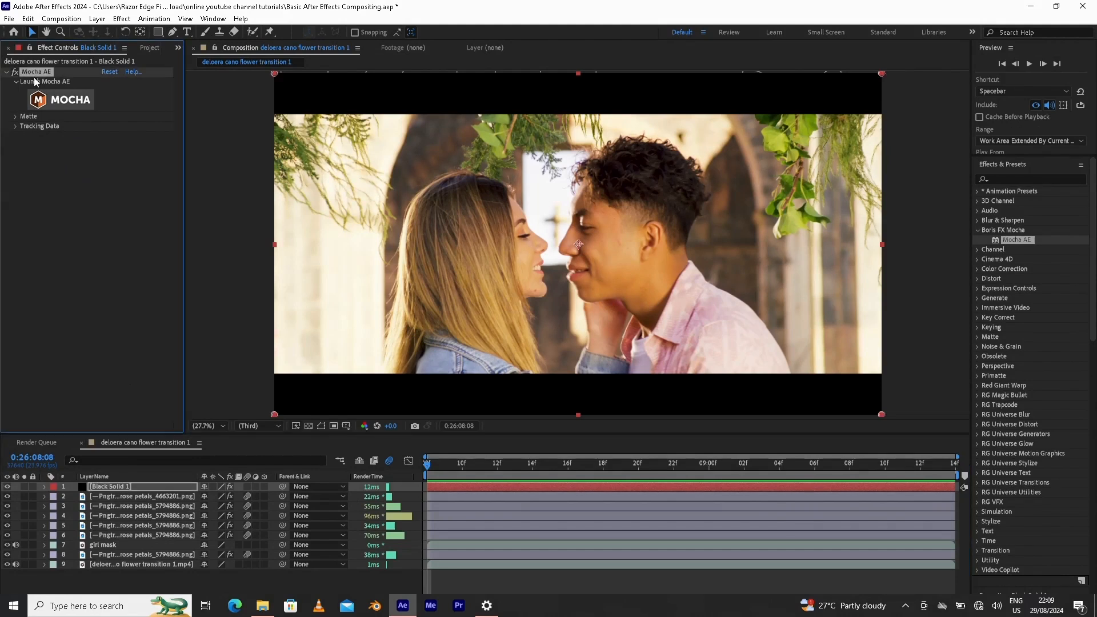
pyautogui.press('Delete')
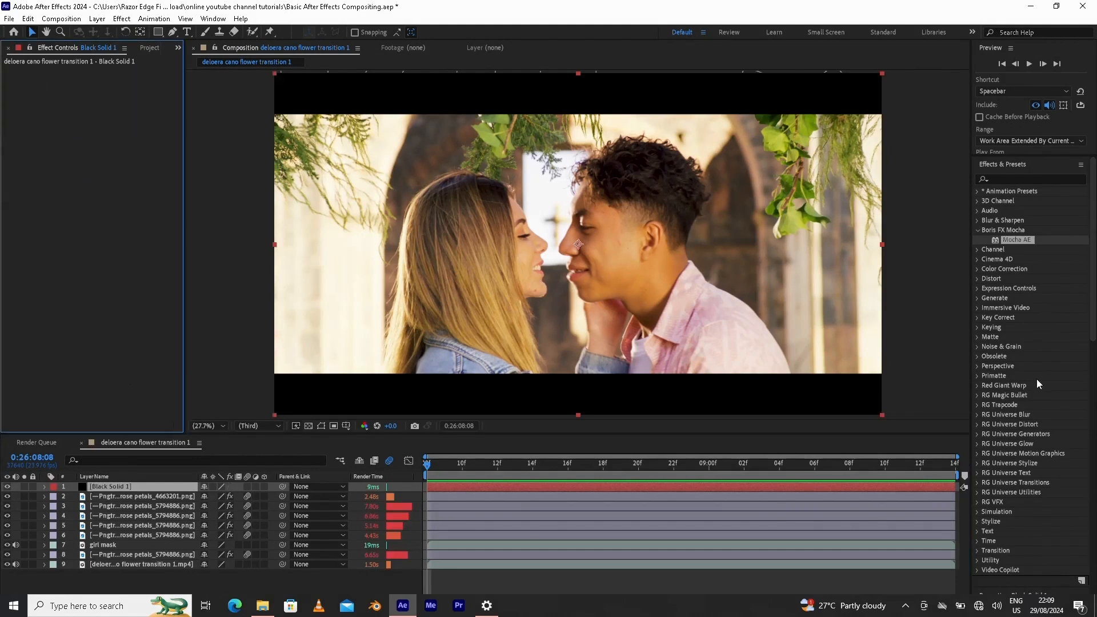
# Apply Mocha AE to the deloera cano flower transition 1.mp4 layer and launch Mocha, dismissing its welcome messages.
pyautogui.moveTo(1016, 239); pyautogui.dragTo(123, 561)
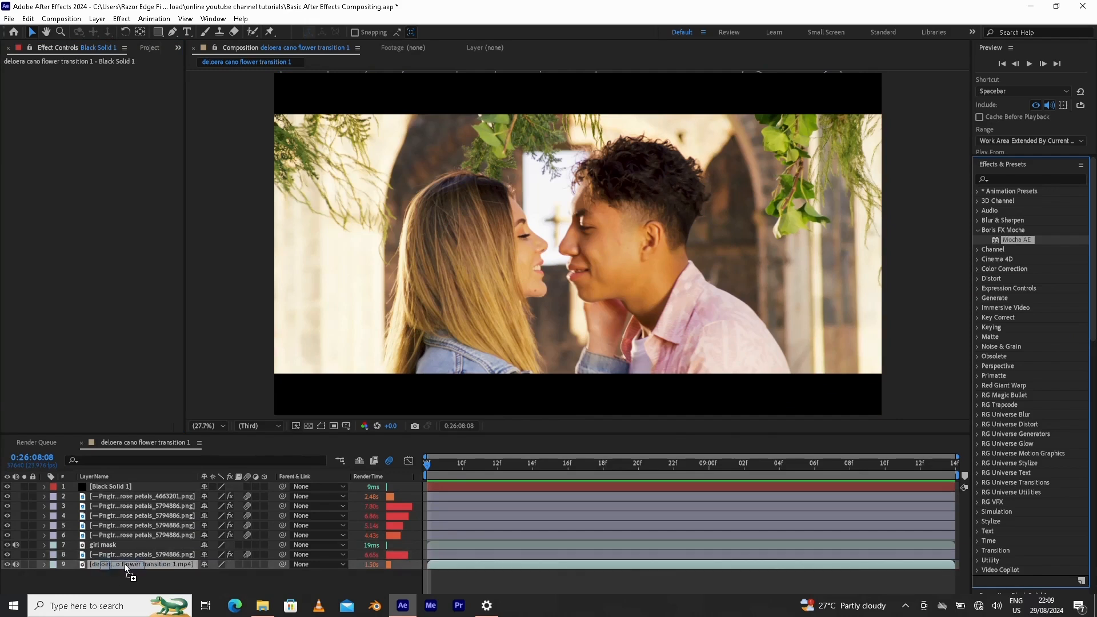
pyautogui.moveTo(124, 564); pyautogui.dragTo(125, 564)
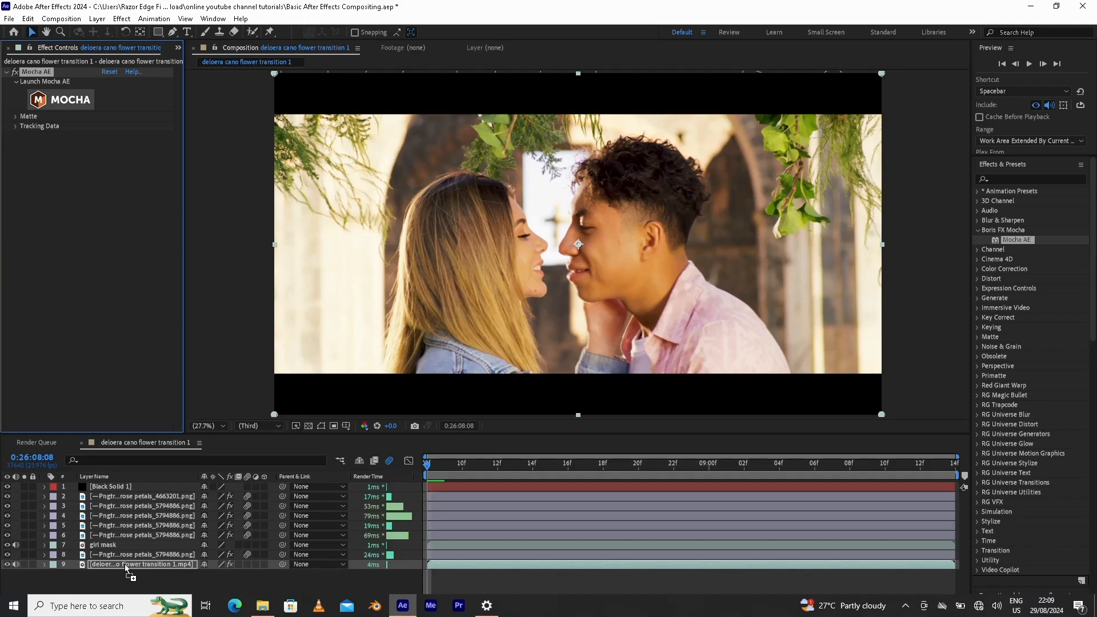
pyautogui.click(65, 99)
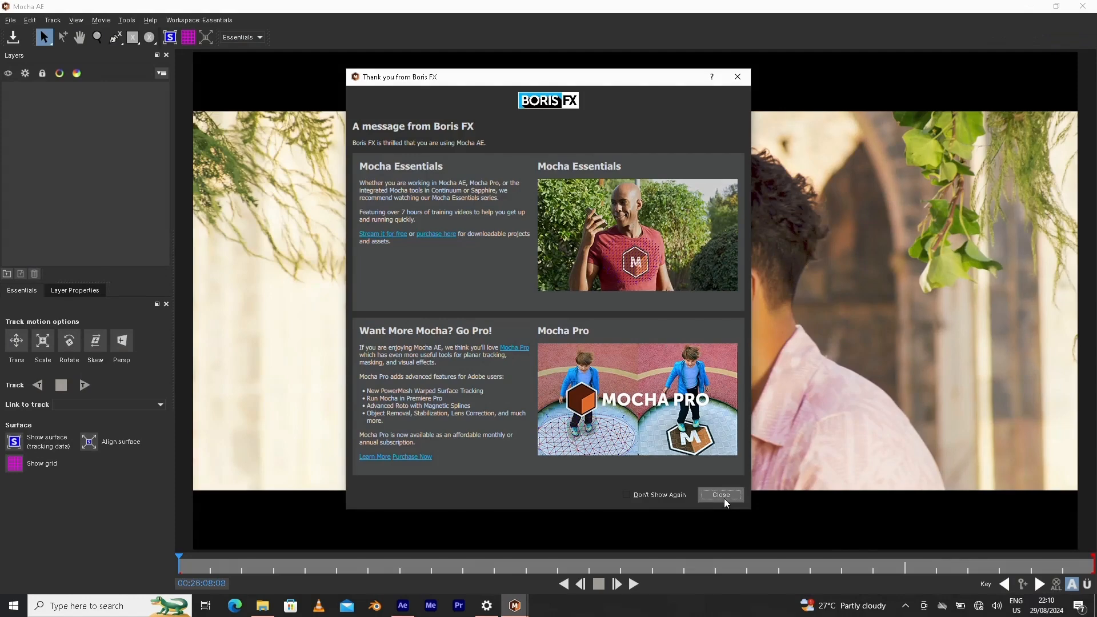
pyautogui.click(723, 497)
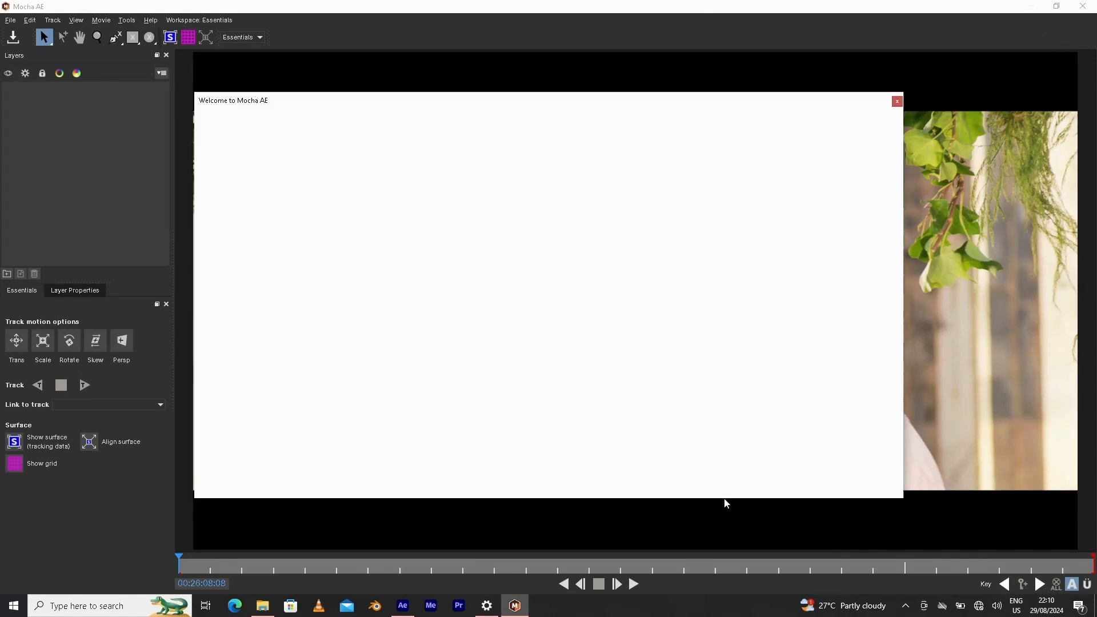
pyautogui.click(875, 484)
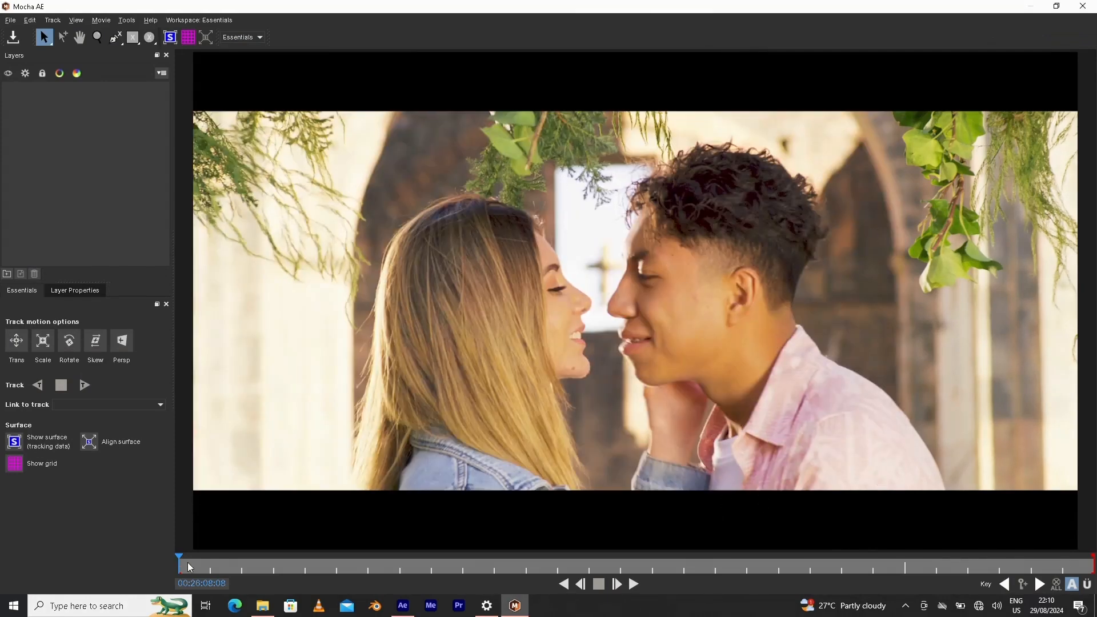
# Play through the clip in Mocha to examine the couple's movement, and return to the first frame.
pyautogui.click(633, 586)
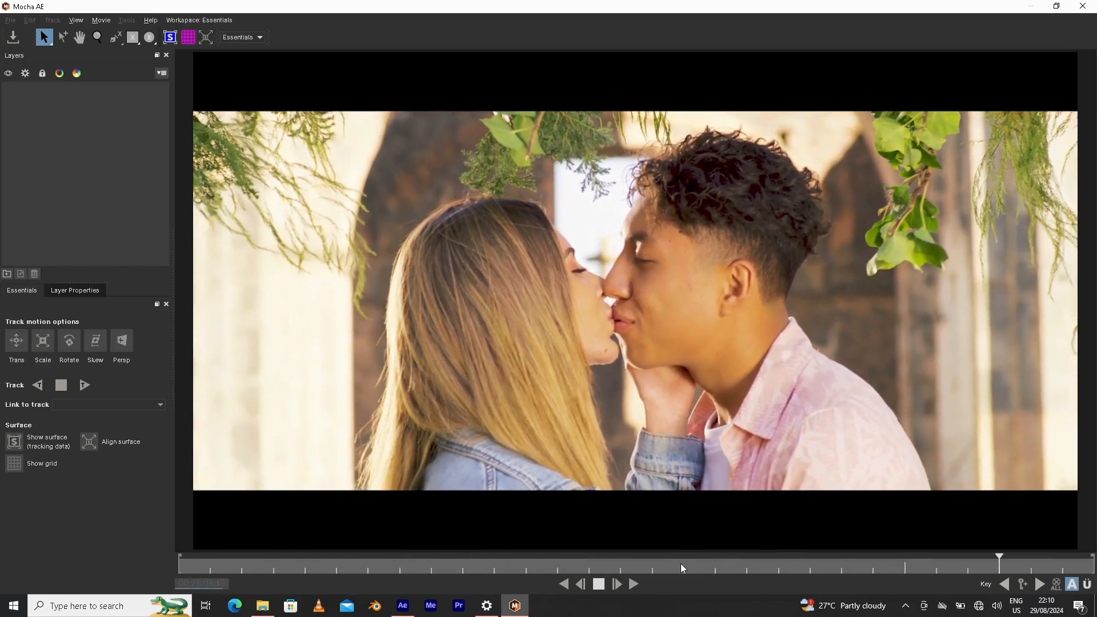
pyautogui.click(600, 584)
pyautogui.moveTo(279, 568); pyautogui.dragTo(177, 571)
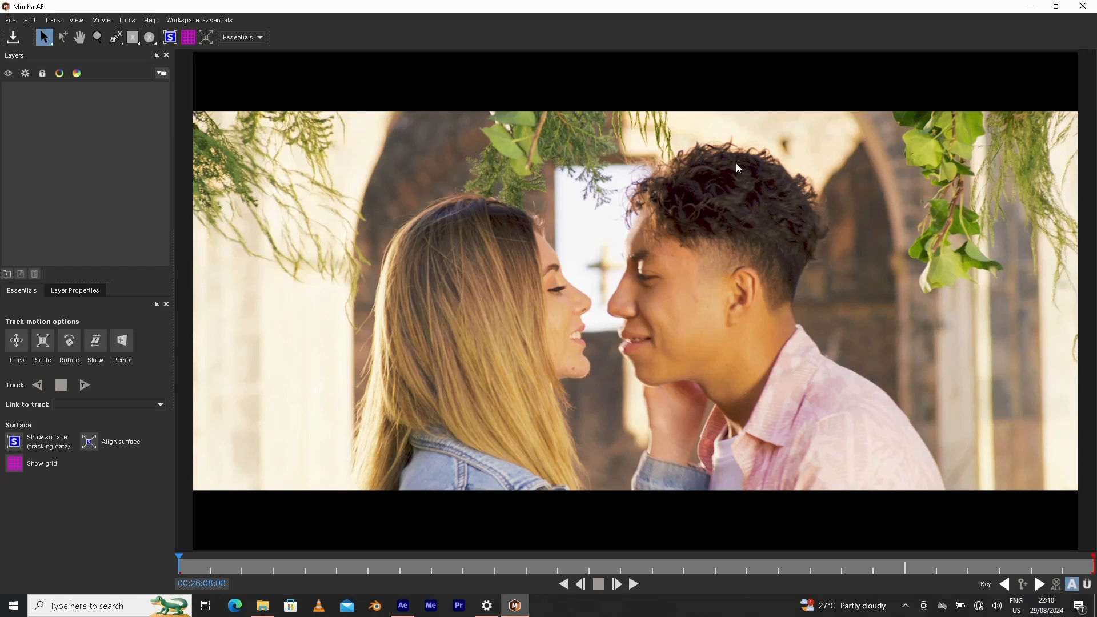
# Draw a closed spline around the man's hair, from the front hairline over the crown and back along the forehead.
pyautogui.click(116, 38)
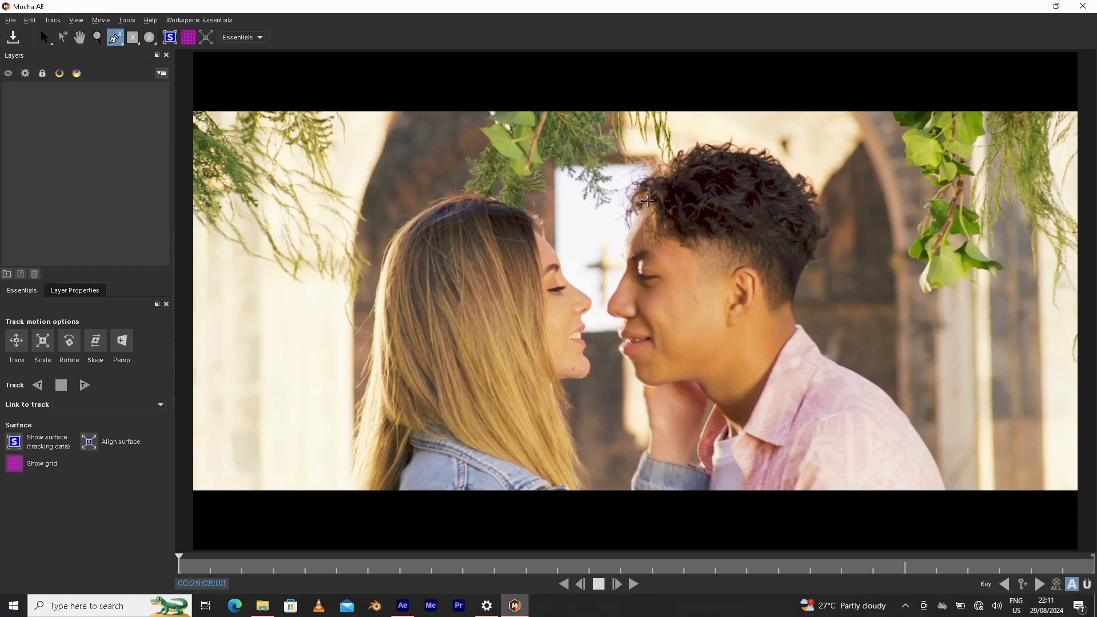
pyautogui.click(648, 201)
pyautogui.moveTo(655, 186); pyautogui.dragTo(703, 154)
pyautogui.click(739, 153)
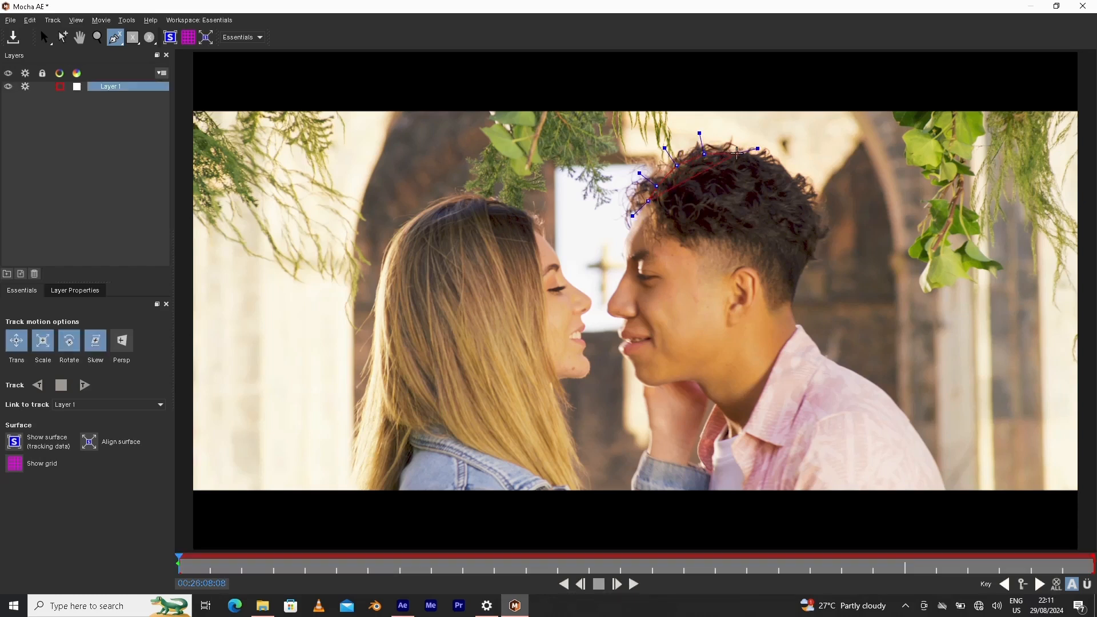
pyautogui.click(803, 181)
pyautogui.click(807, 216)
pyautogui.click(806, 249)
pyautogui.click(758, 242)
pyautogui.click(719, 244)
pyautogui.click(669, 243)
pyautogui.click(638, 227)
pyautogui.rightClick(639, 227)
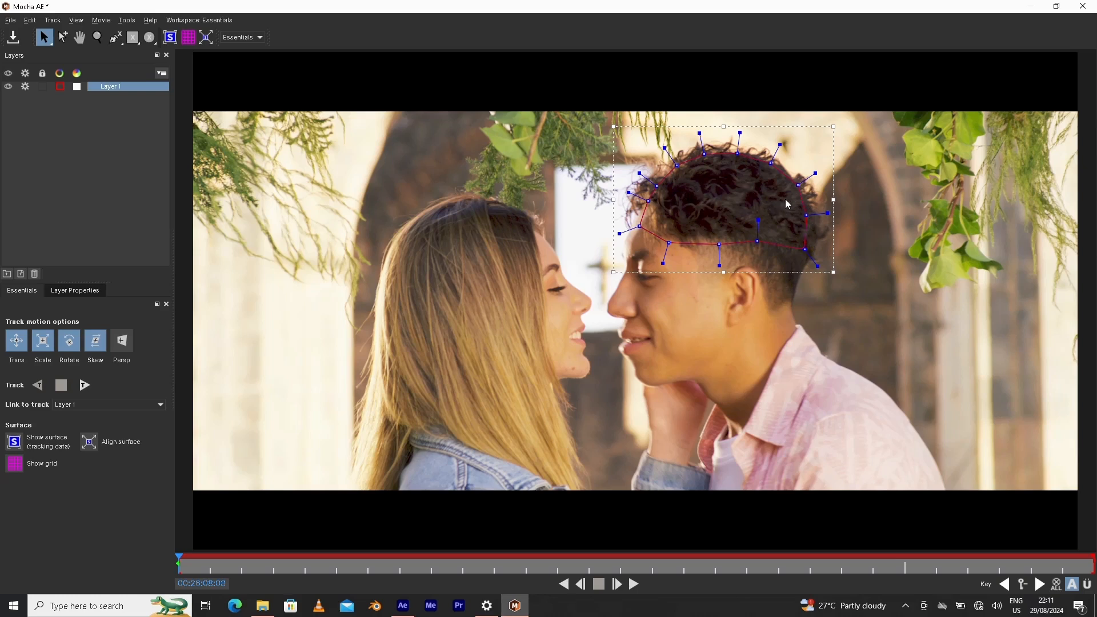
# Enable perspective tracking in addition to the other motion options and track the hair spline forward through the whole clip.
pyautogui.scroll(8, 764, 203)
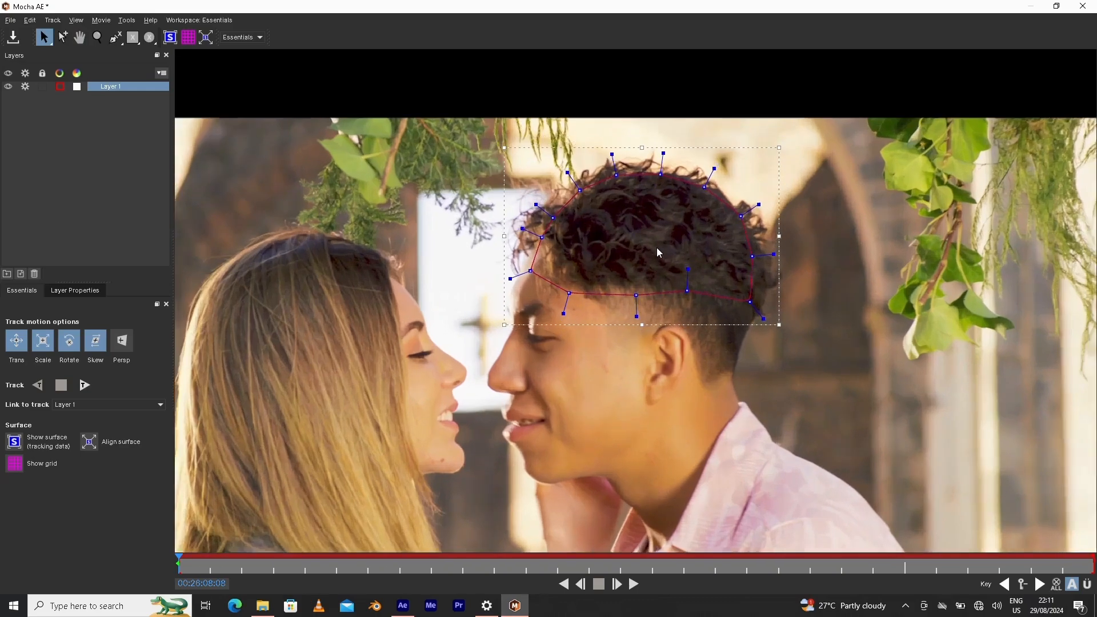
pyautogui.scroll(8, 653, 253)
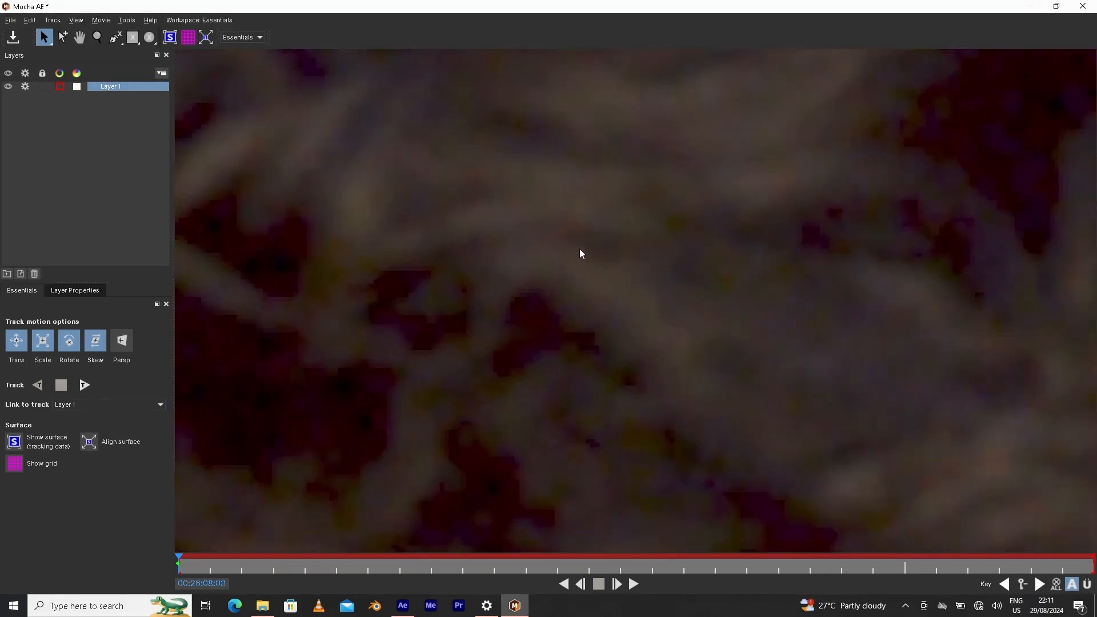
pyautogui.scroll(-15, 583, 252)
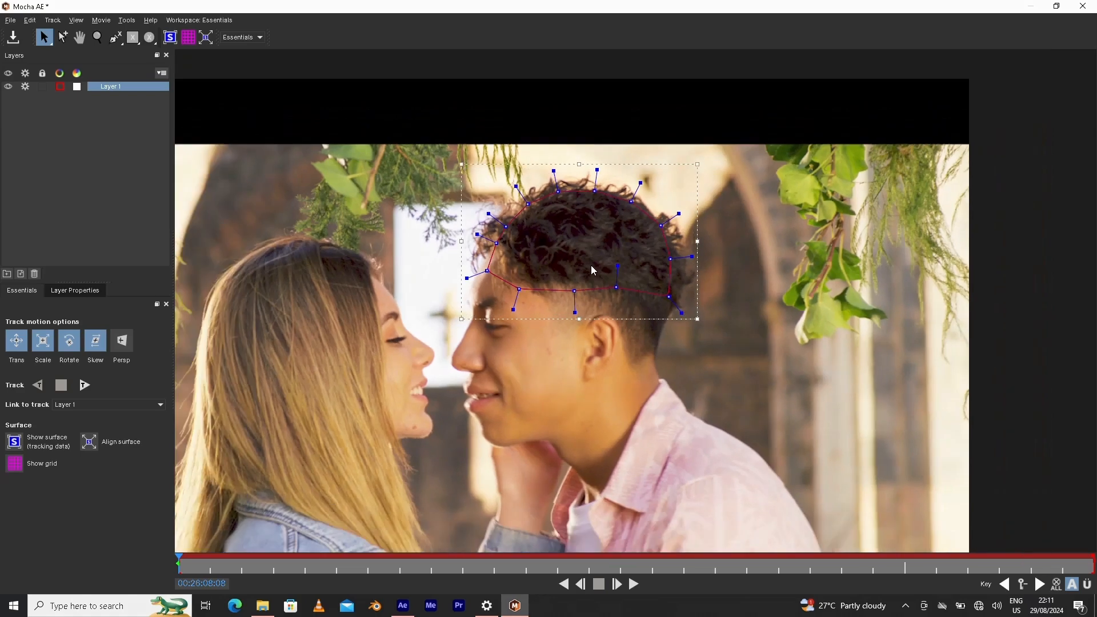
pyautogui.press('x')
pyautogui.moveTo(591, 265); pyautogui.dragTo(699, 206)
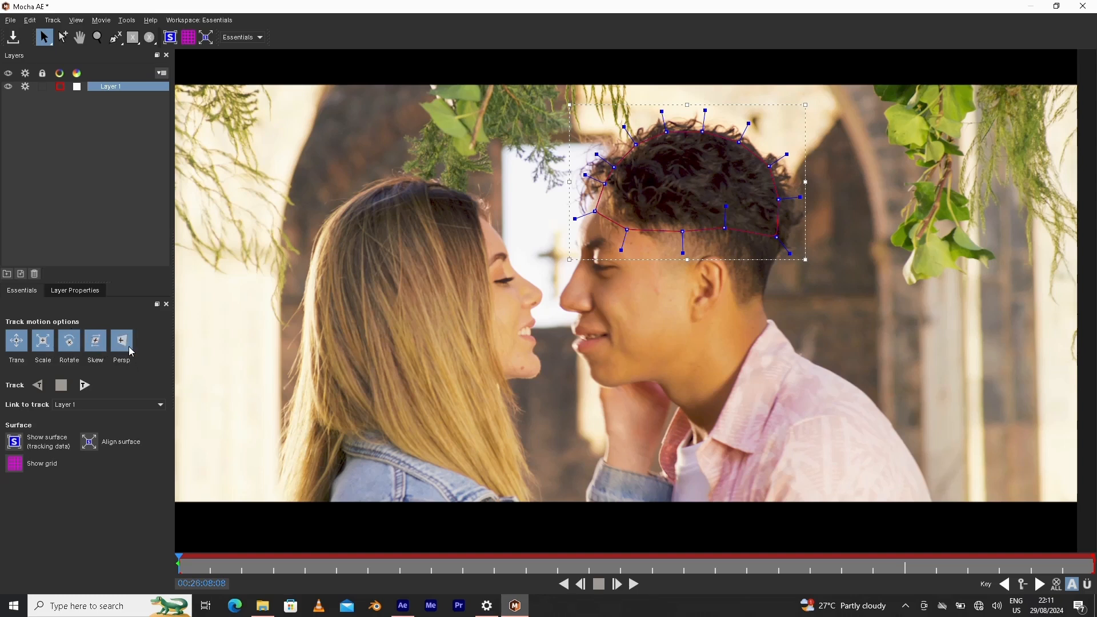
pyautogui.click(86, 385)
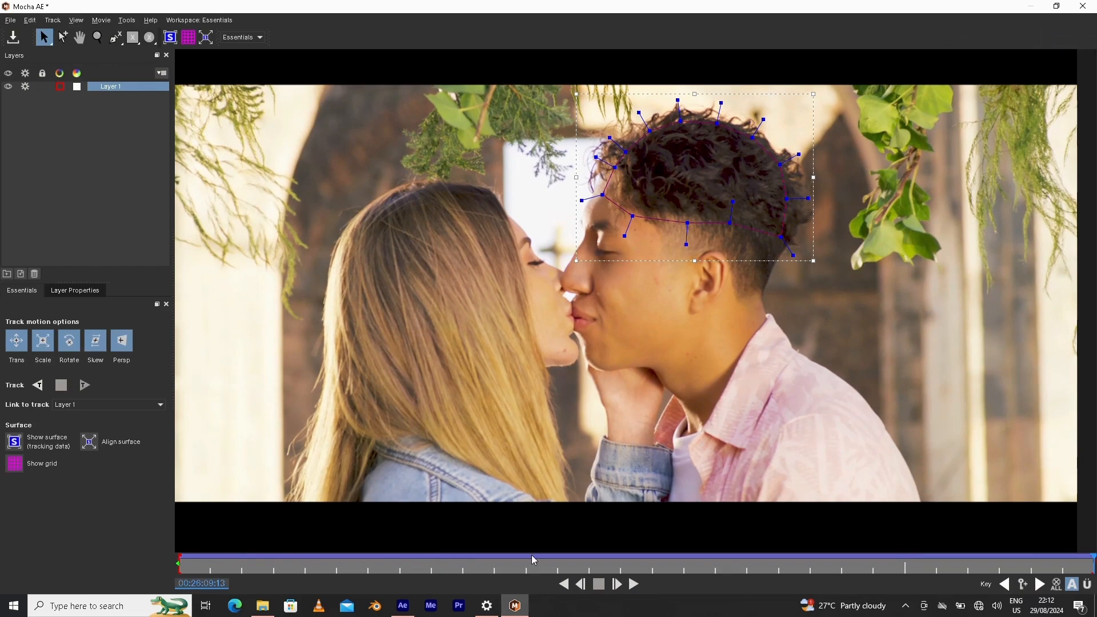
# Scrub the tracked clip back to its first frame, and save and close the Mocha project.
pyautogui.moveTo(1081, 567); pyautogui.dragTo(174, 582)
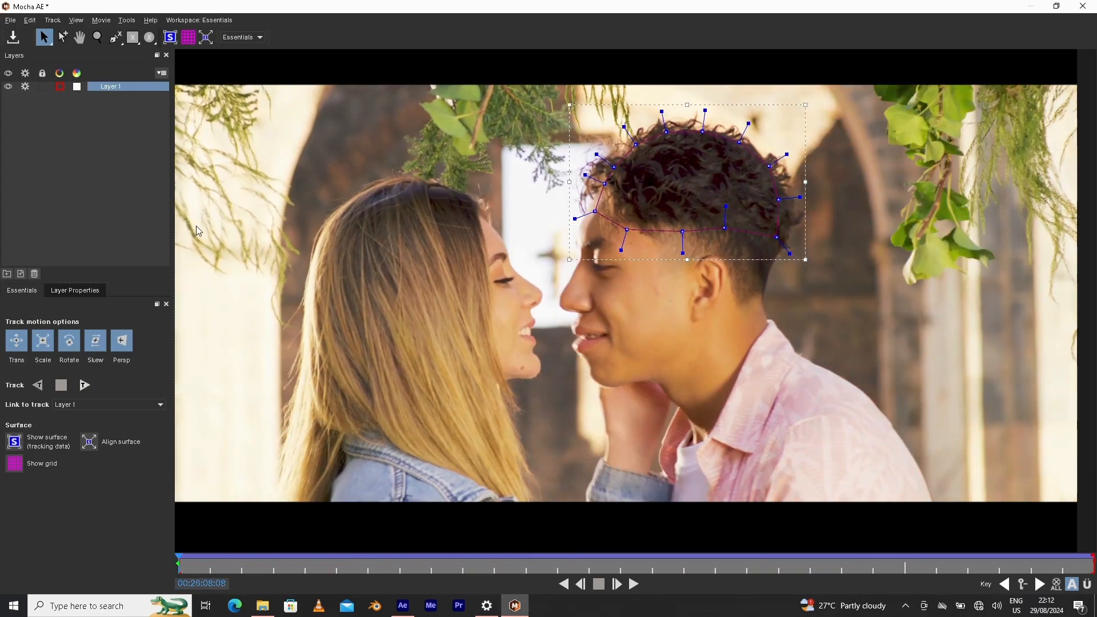
pyautogui.click(15, 39)
pyautogui.click(1086, 7)
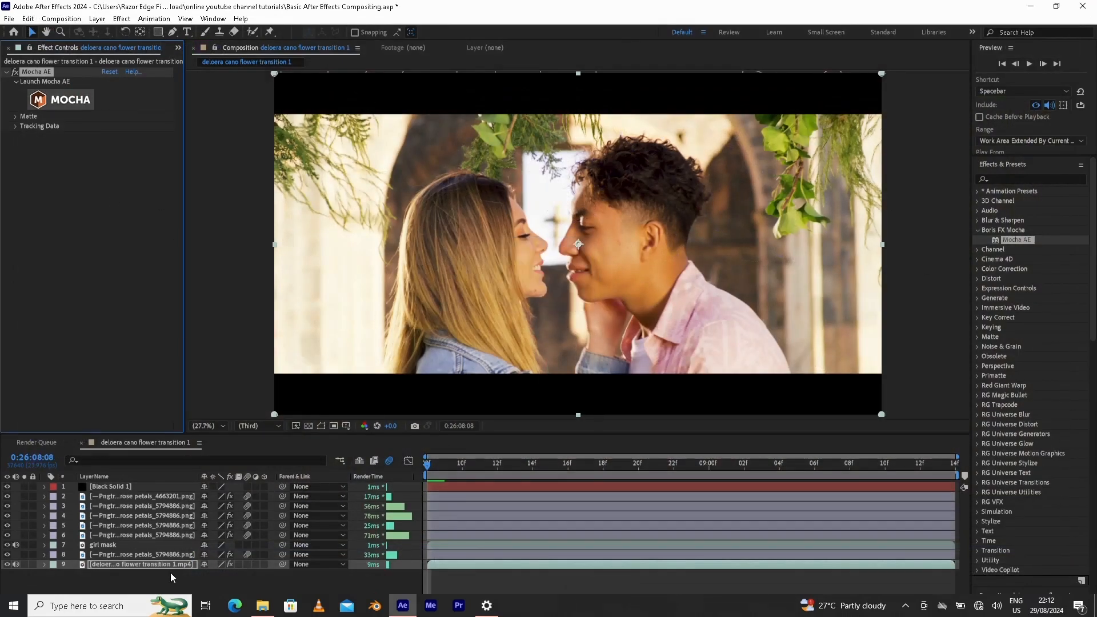
# Create the Mocha tracking data from Layer 1 and set its export option to Transform.
pyautogui.click(16, 126)
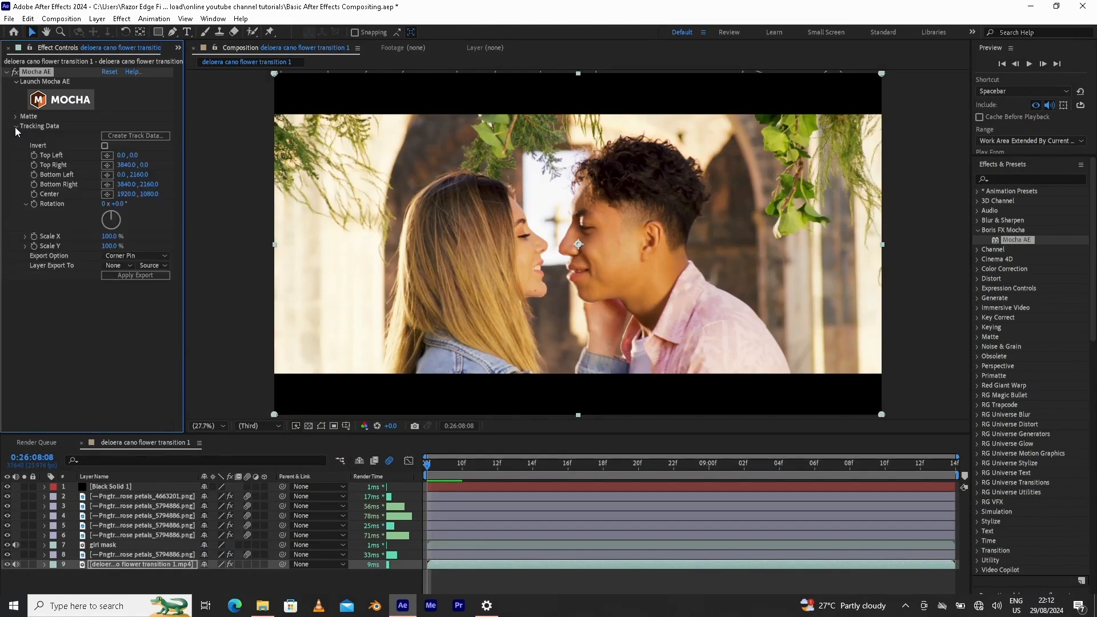
pyautogui.click(138, 136)
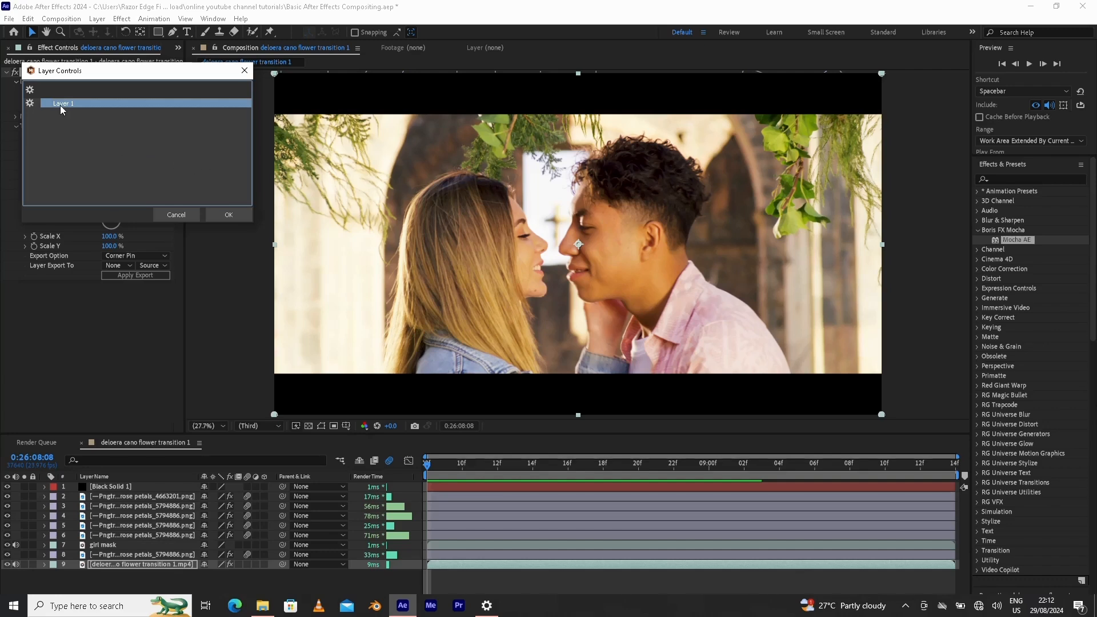
pyautogui.click(227, 213)
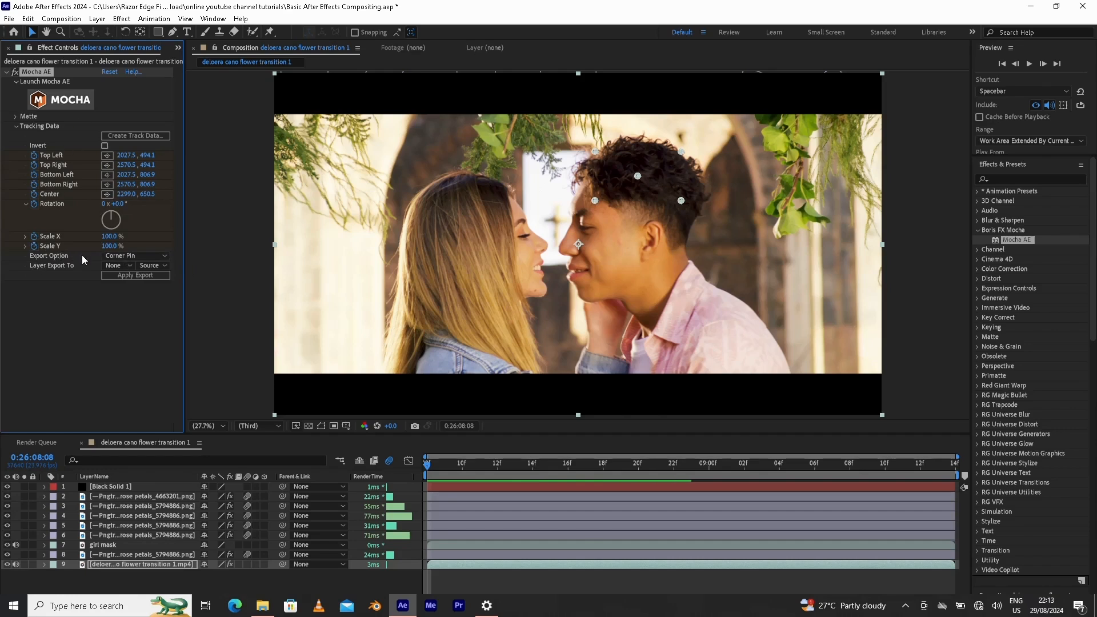
pyautogui.click(122, 255)
pyautogui.click(132, 294)
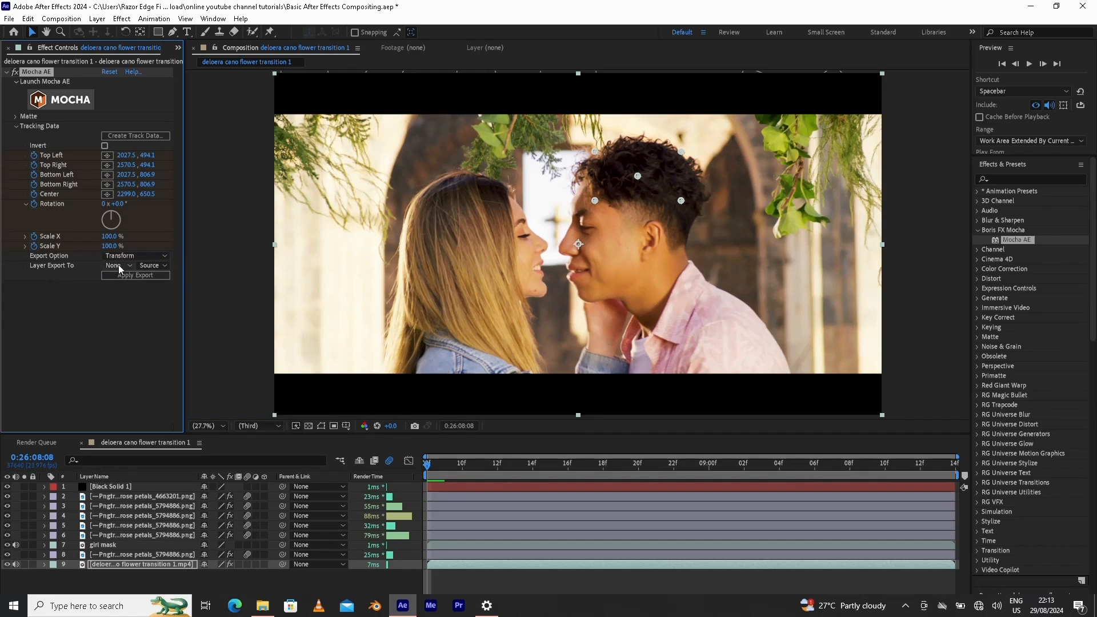
pyautogui.click(186, 573)
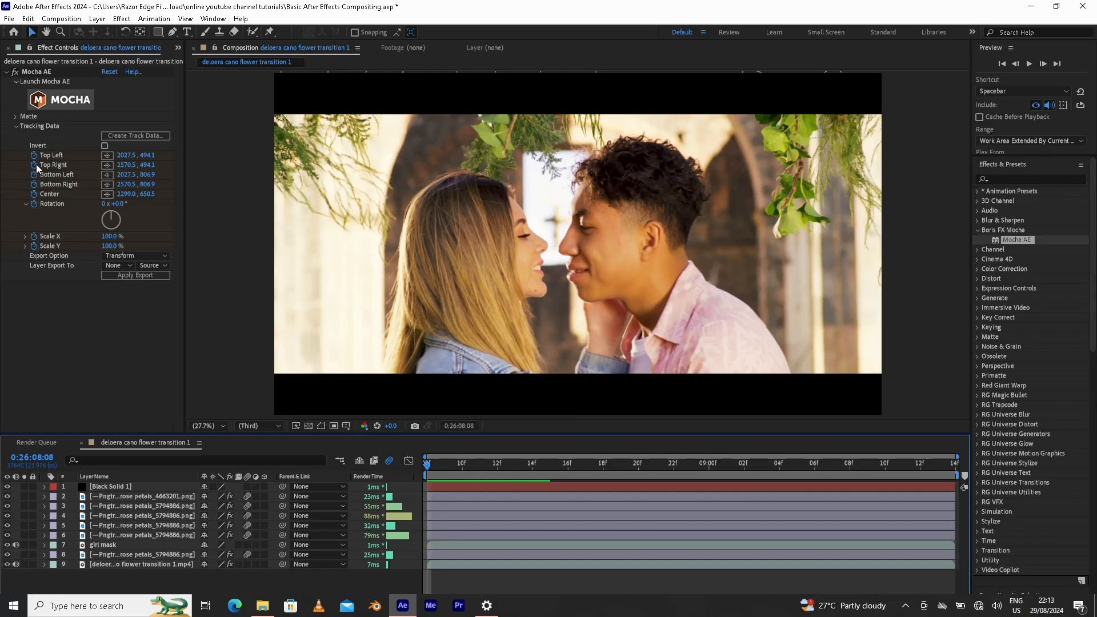
pyautogui.click(52, 75)
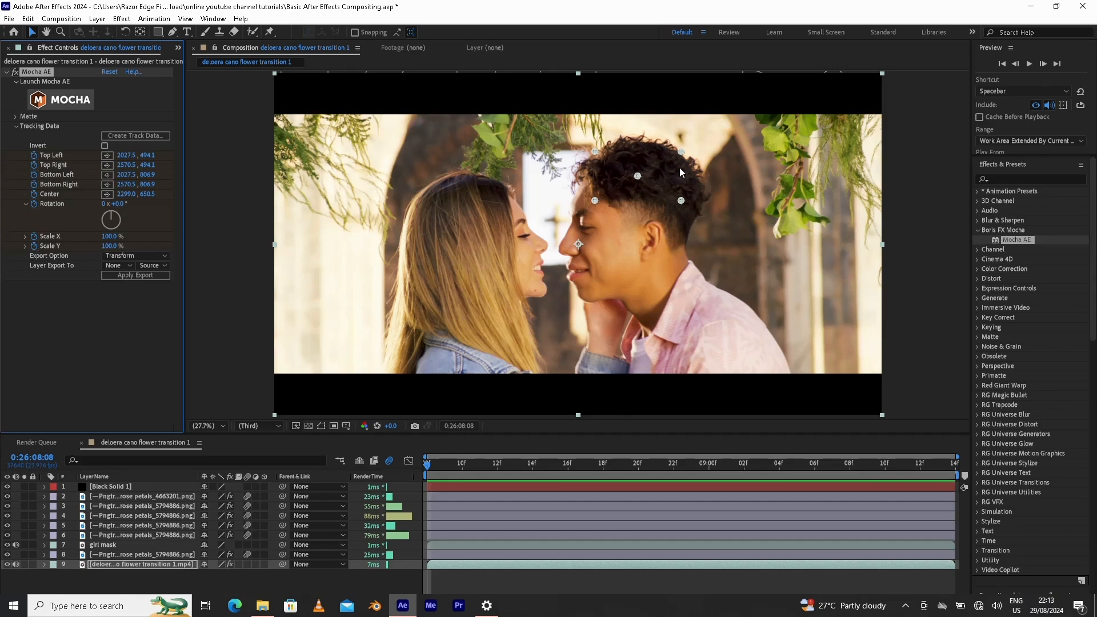
# Create a new null object layer in the composition and look over its transform properties.
pyautogui.click(183, 582)
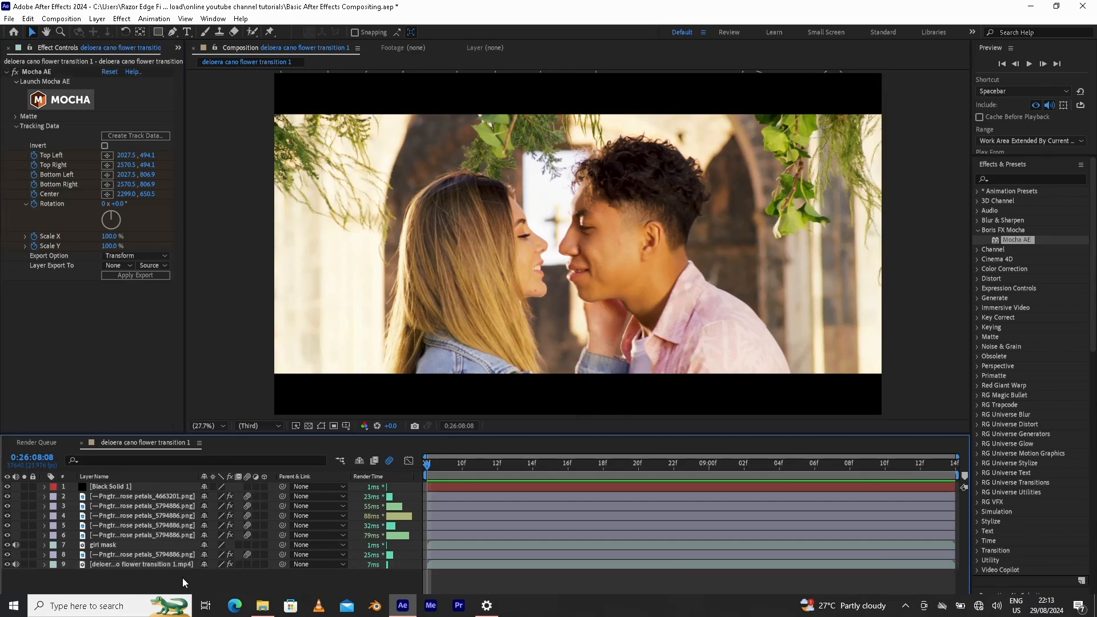
pyautogui.click(98, 19)
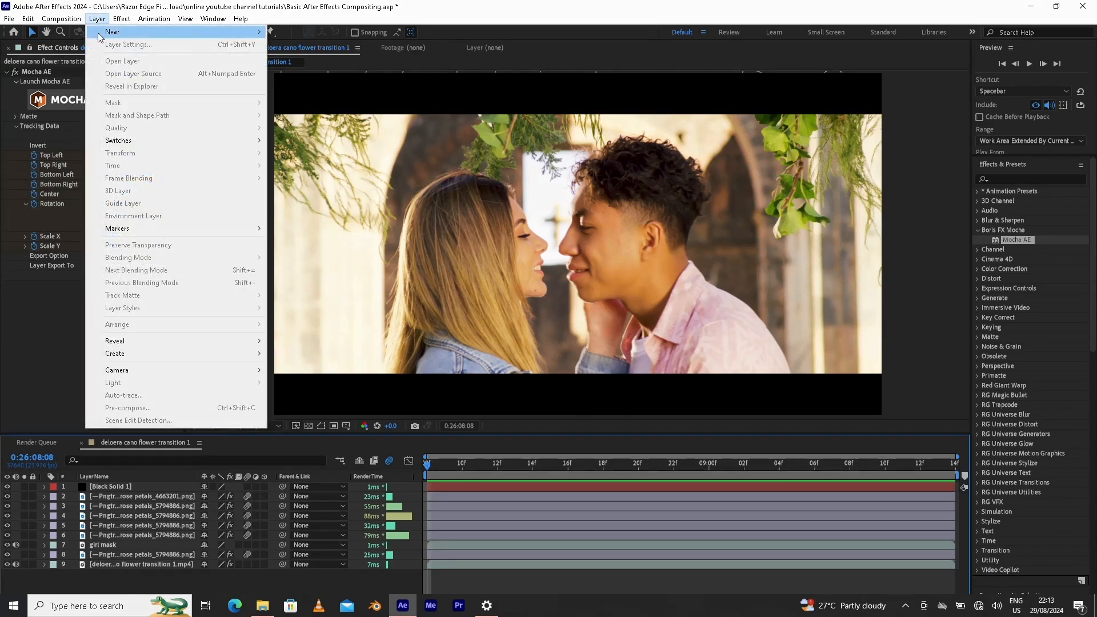
pyautogui.moveTo(127, 32)
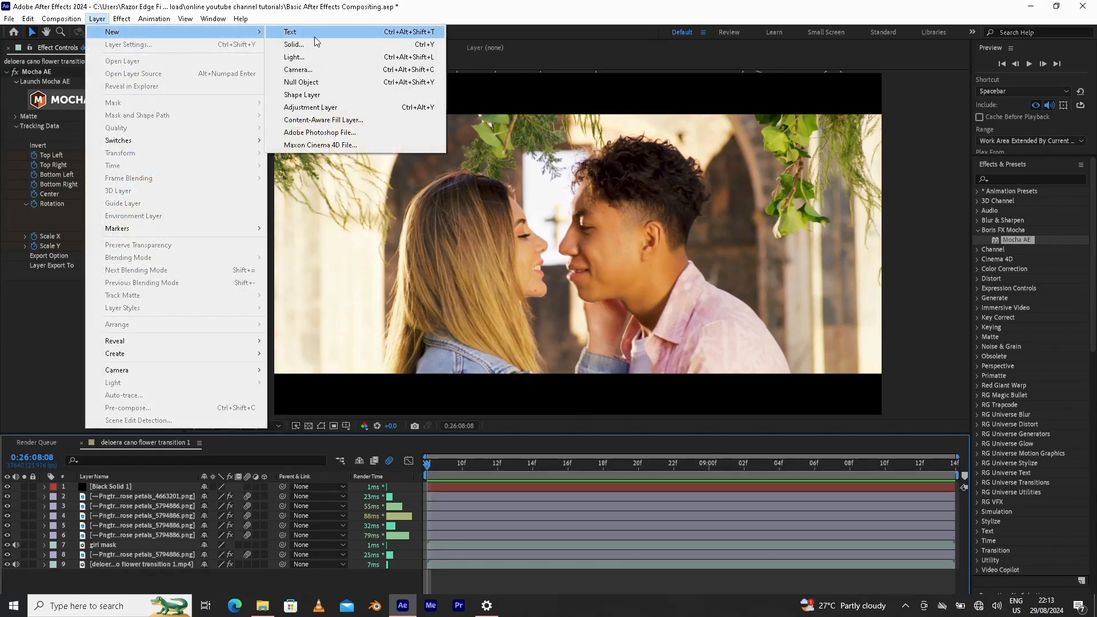
pyautogui.click(293, 83)
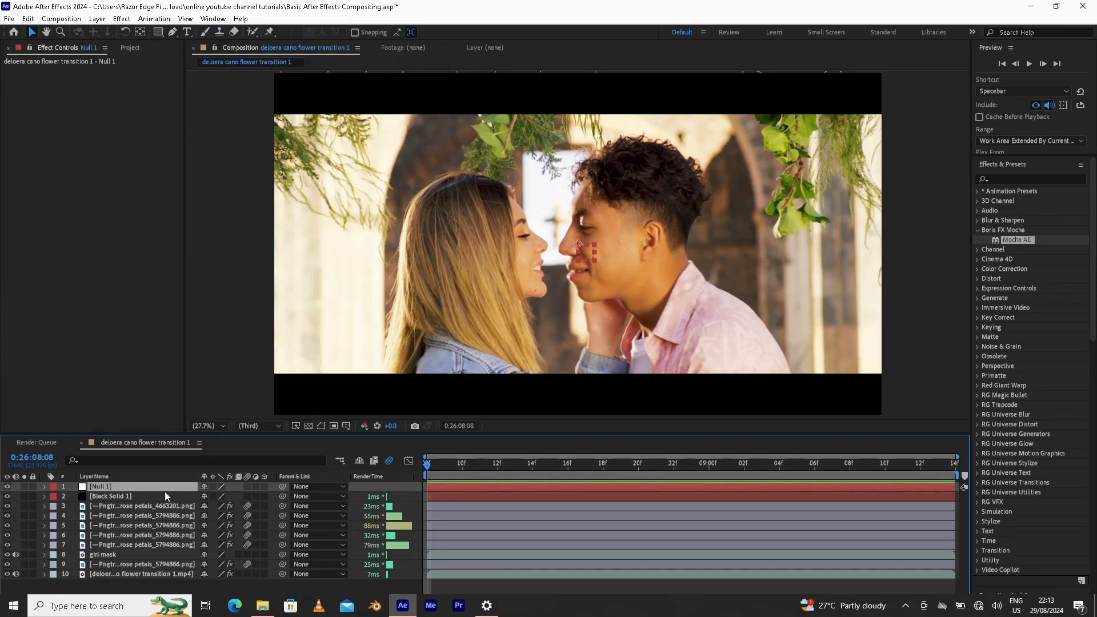
pyautogui.click(45, 487)
pyautogui.click(54, 497)
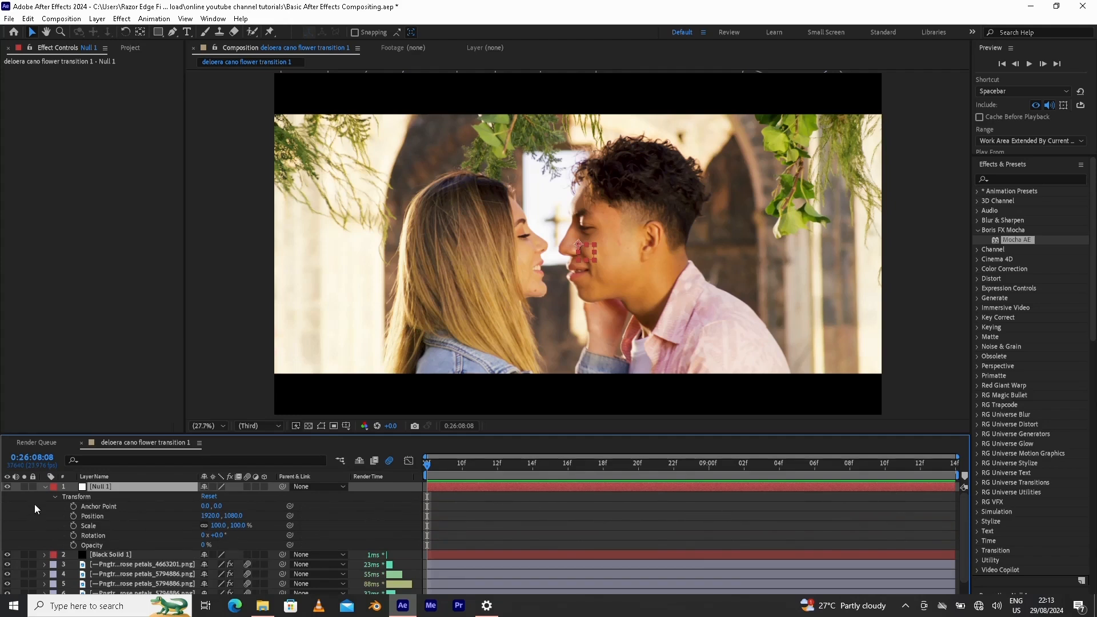
pyautogui.click(44, 486)
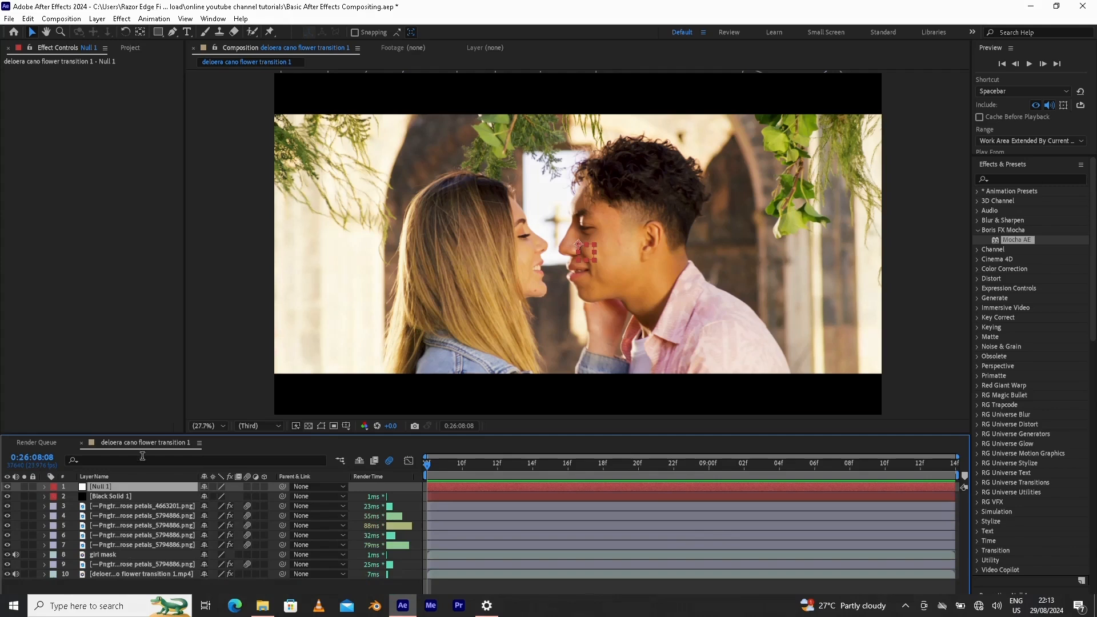
# Set the couple footage's Mocha AE tracking data to export to Null 1 and apply the export.
pyautogui.click(130, 575)
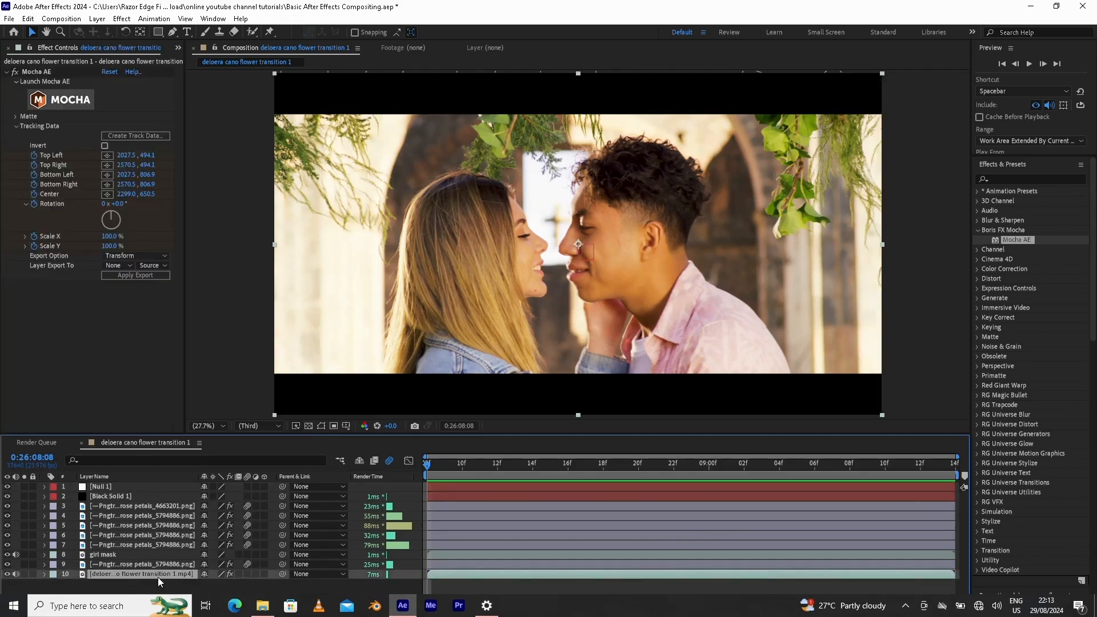
pyautogui.click(120, 265)
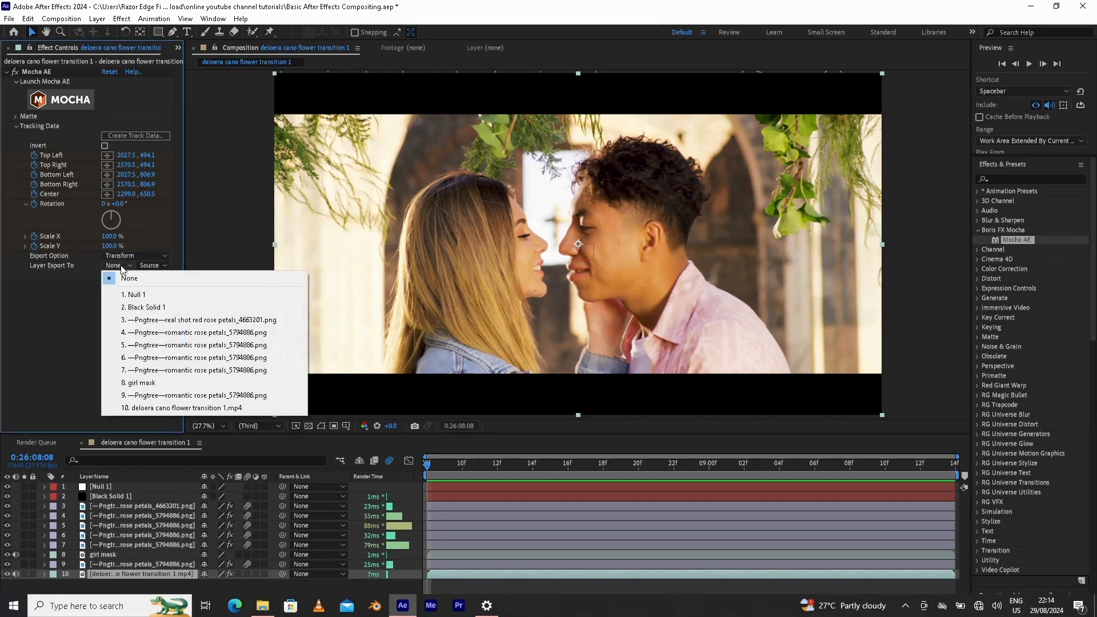
pyautogui.click(130, 295)
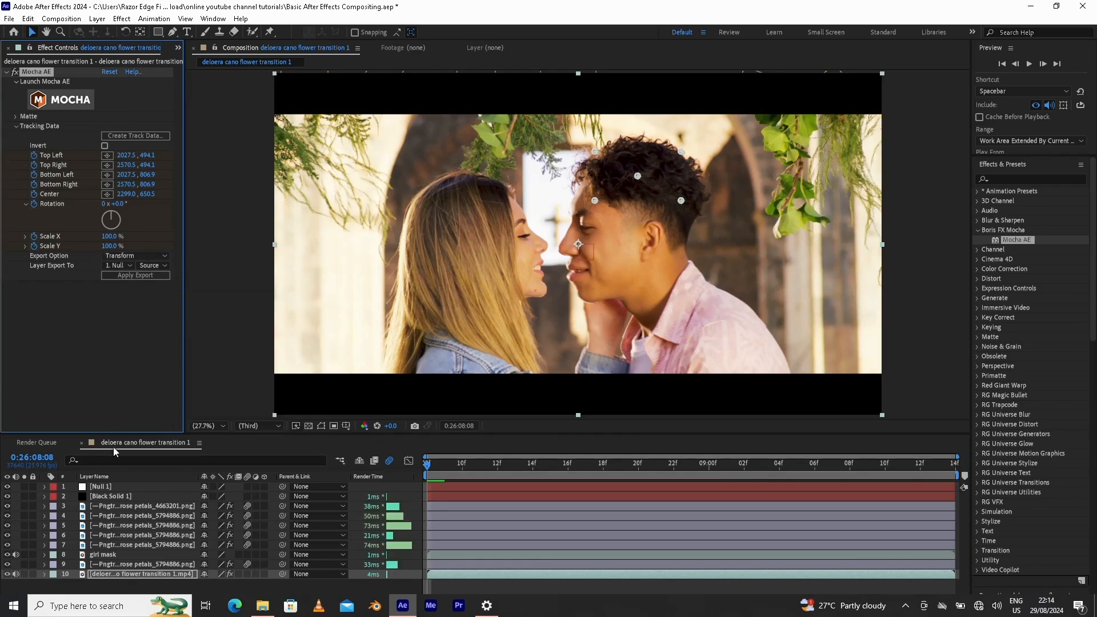
pyautogui.click(133, 276)
# Check Null 1's position, scale and rotation keyframes and scrub the clip to review how the null follows the man's head.
pyautogui.click(109, 487)
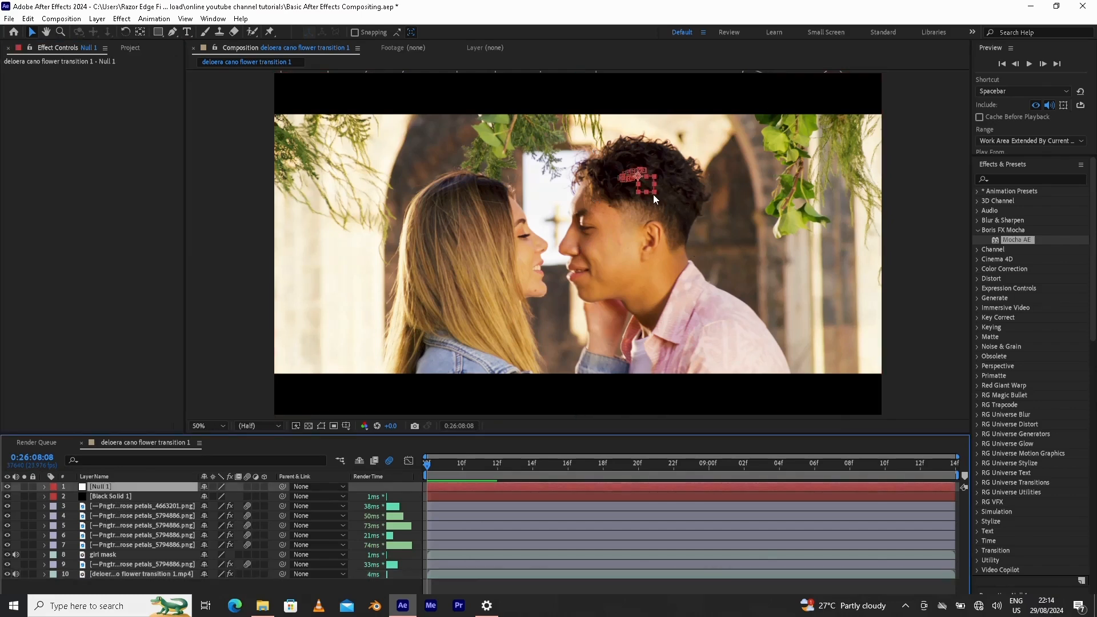
pyautogui.scroll(2, 653, 194)
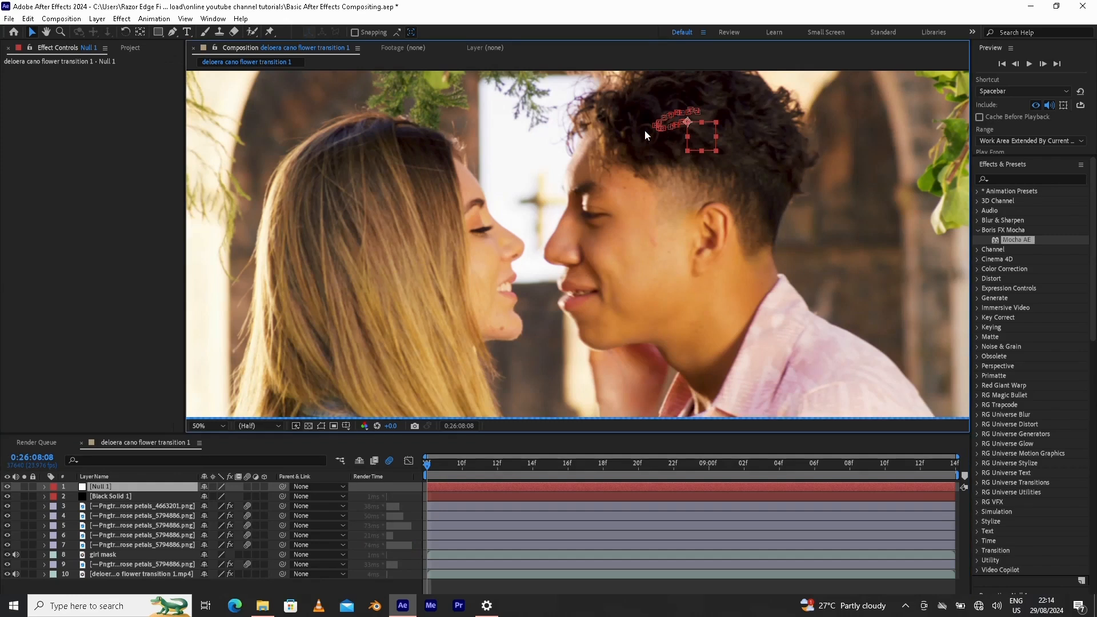
pyautogui.click(44, 487)
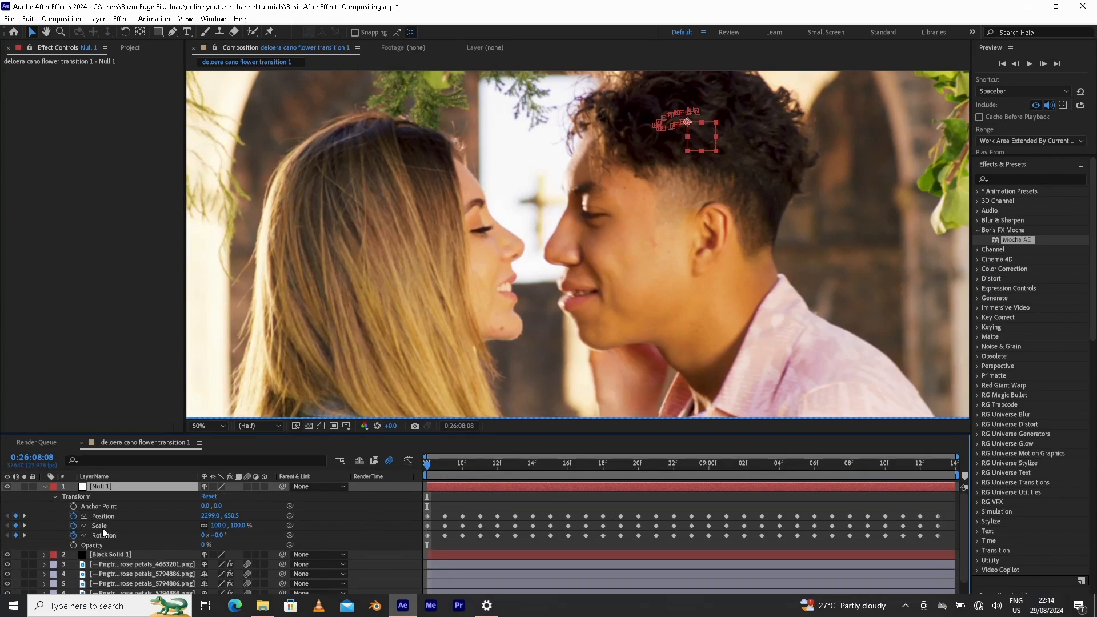
pyautogui.click(44, 487)
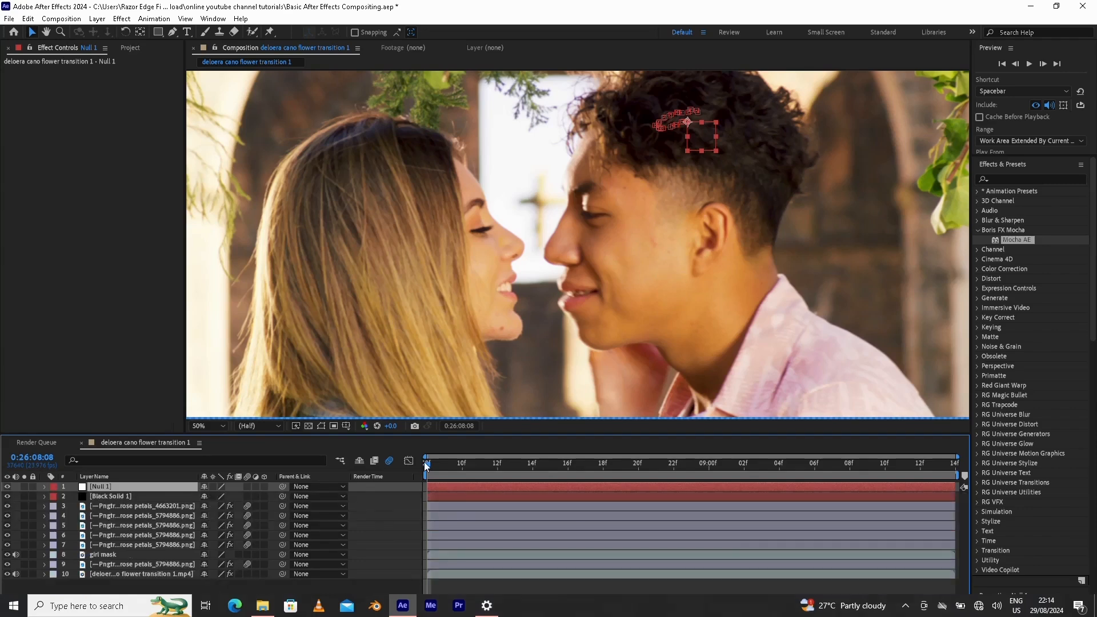
pyautogui.moveTo(430, 469); pyautogui.dragTo(422, 520)
pyautogui.scroll(-2, 532, 272)
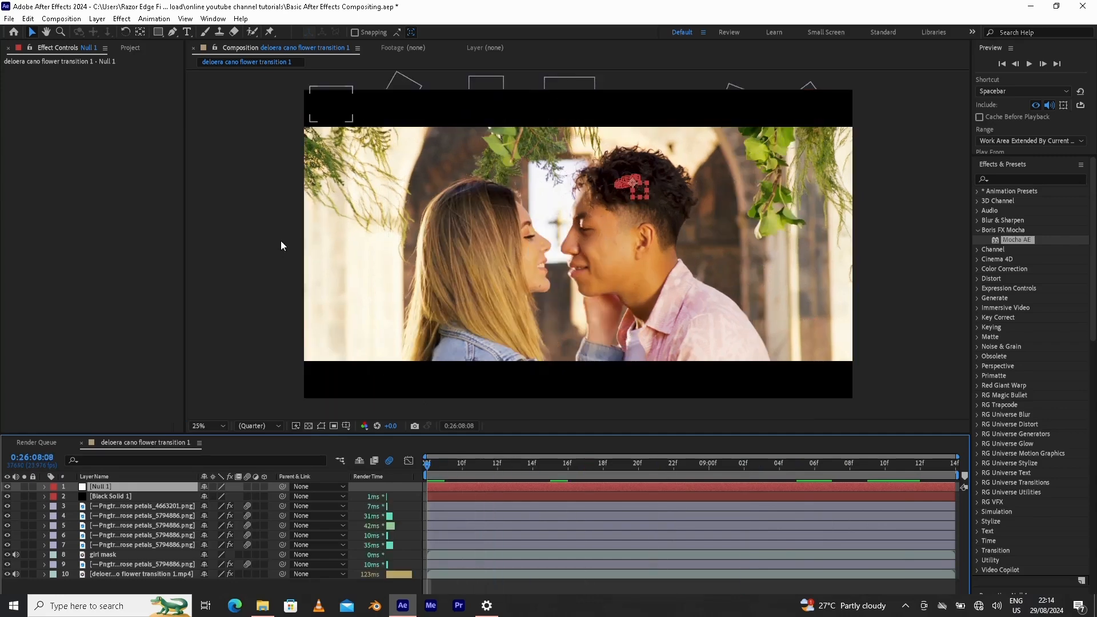
# Add the Torch Windy 02 vfx stock footage to the composition, placing it over the man's head.
pyautogui.click(129, 48)
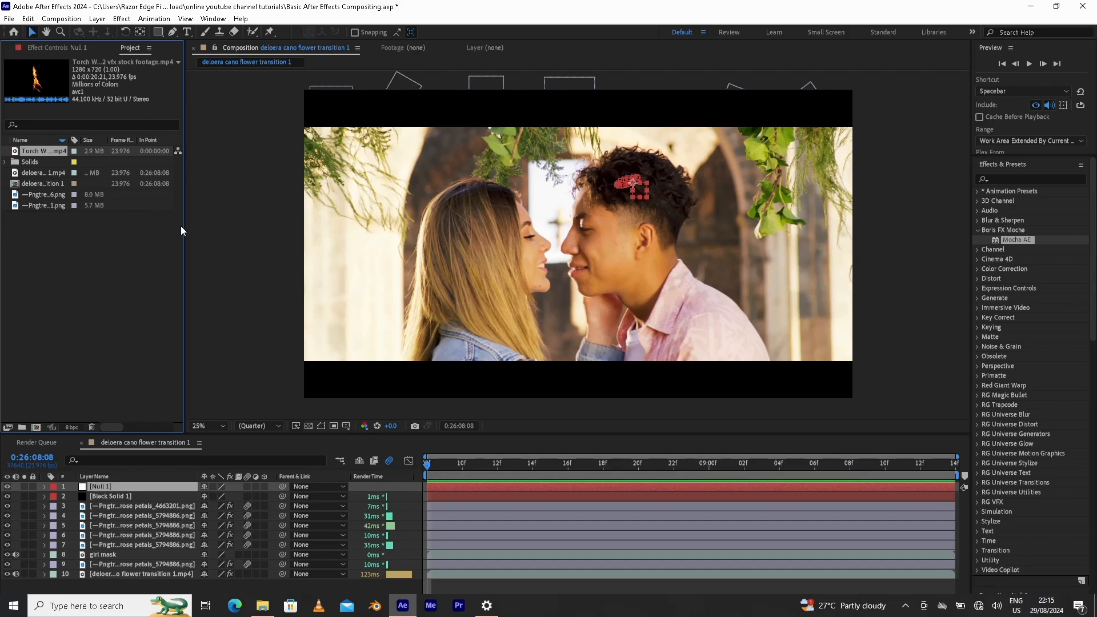
pyautogui.moveTo(184, 230); pyautogui.dragTo(204, 228)
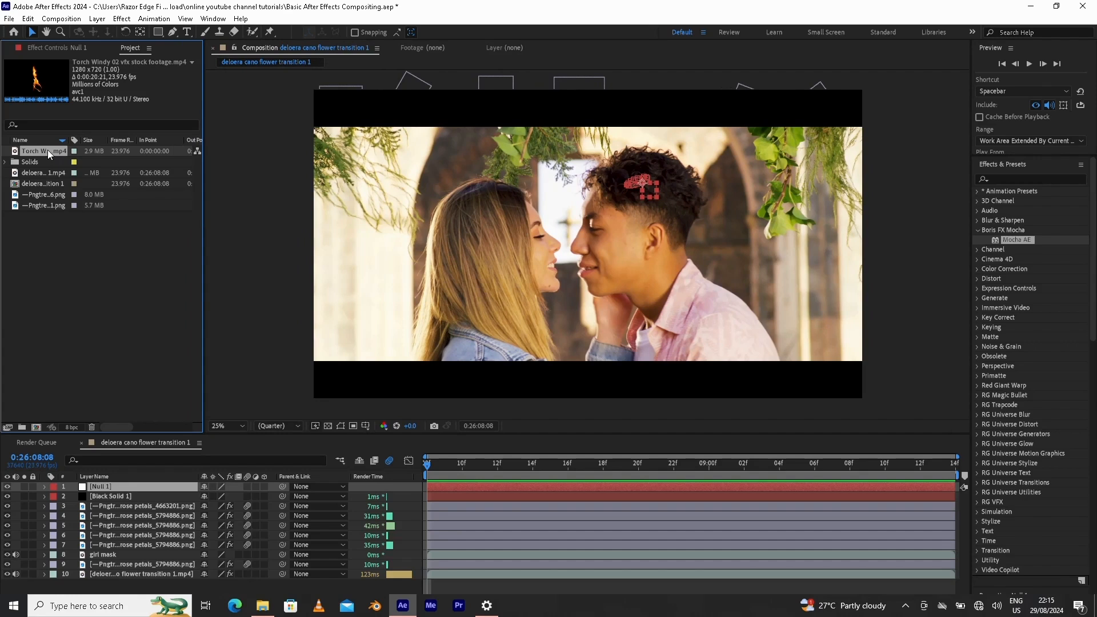
pyautogui.moveTo(46, 152); pyautogui.dragTo(632, 177)
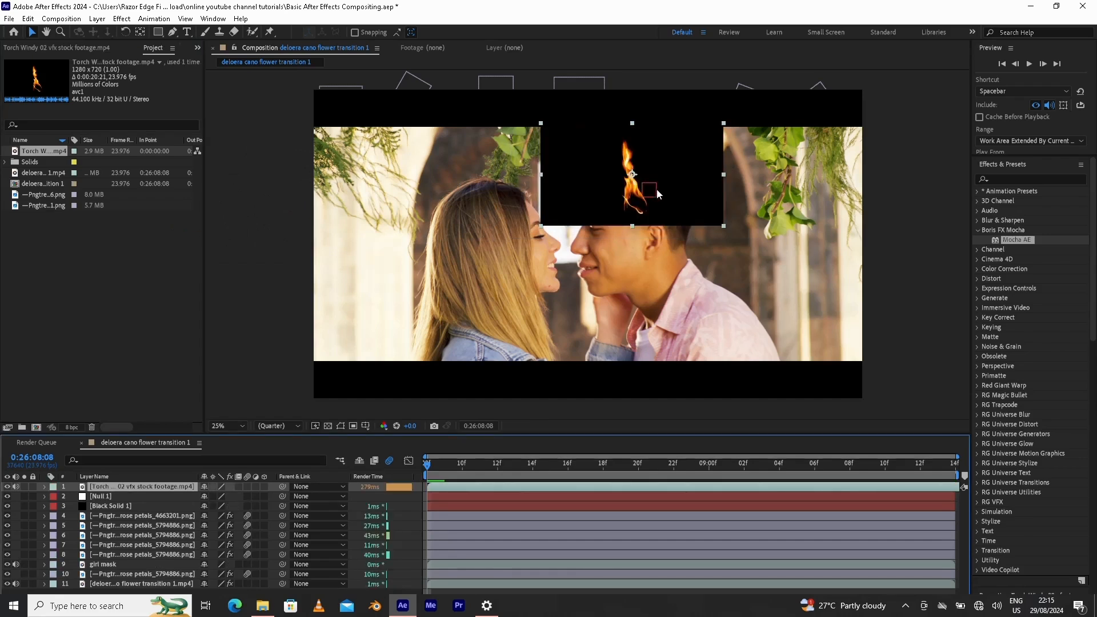
pyautogui.moveTo(661, 211); pyautogui.dragTo(661, 199)
pyautogui.scroll(2, 661, 199)
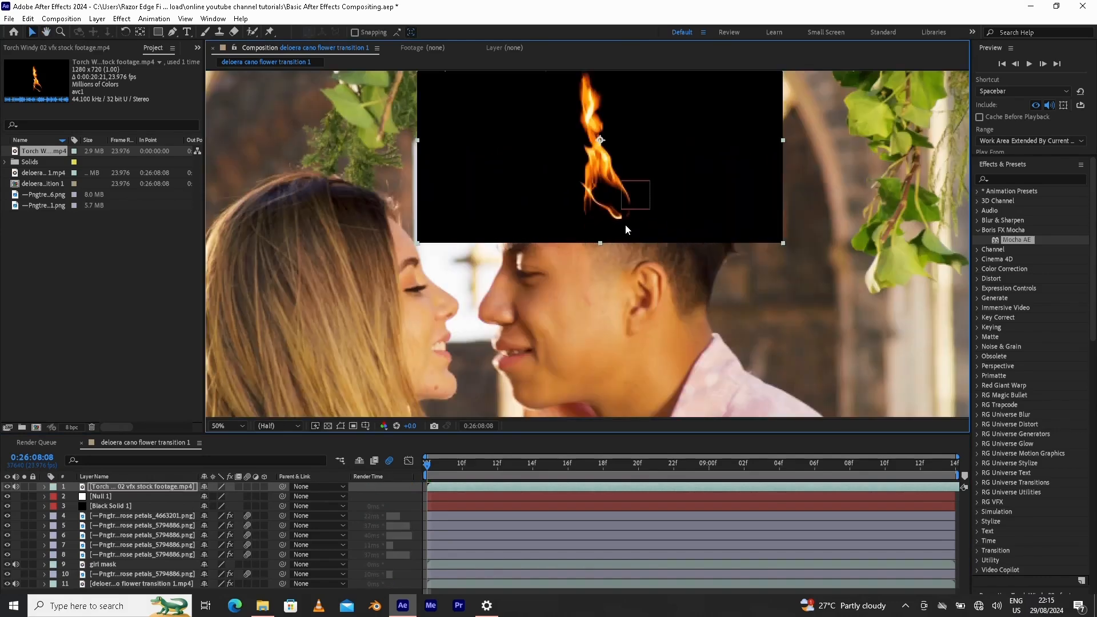
pyautogui.press('v')
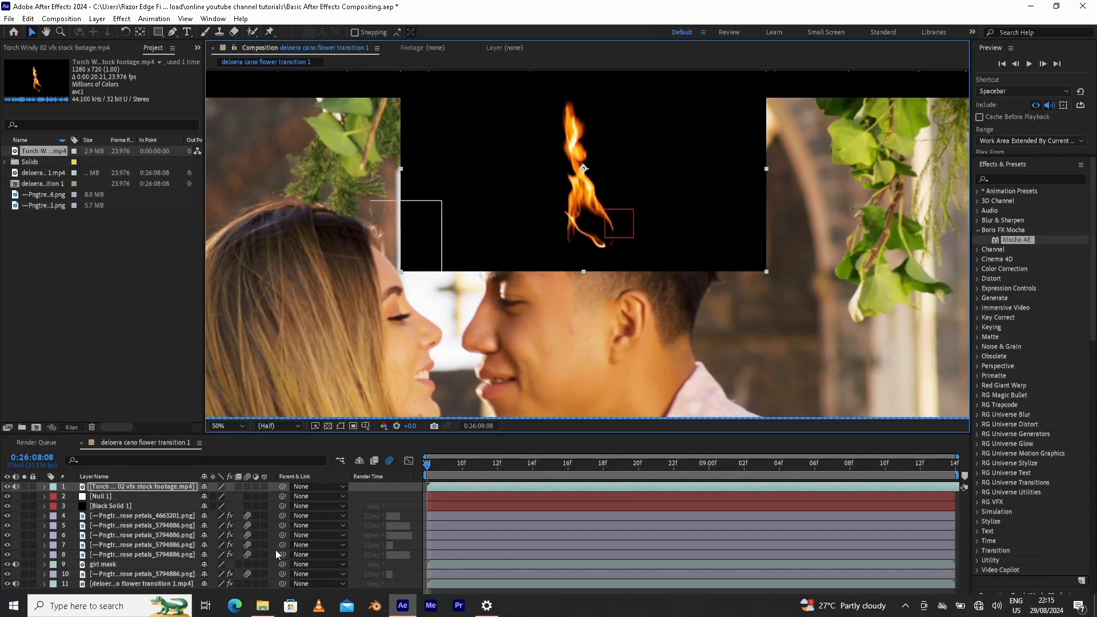
# Refit the program window to show the layer blending modes, and move the torch footage layer below Black Solid 1.
pyautogui.click(1056, 7)
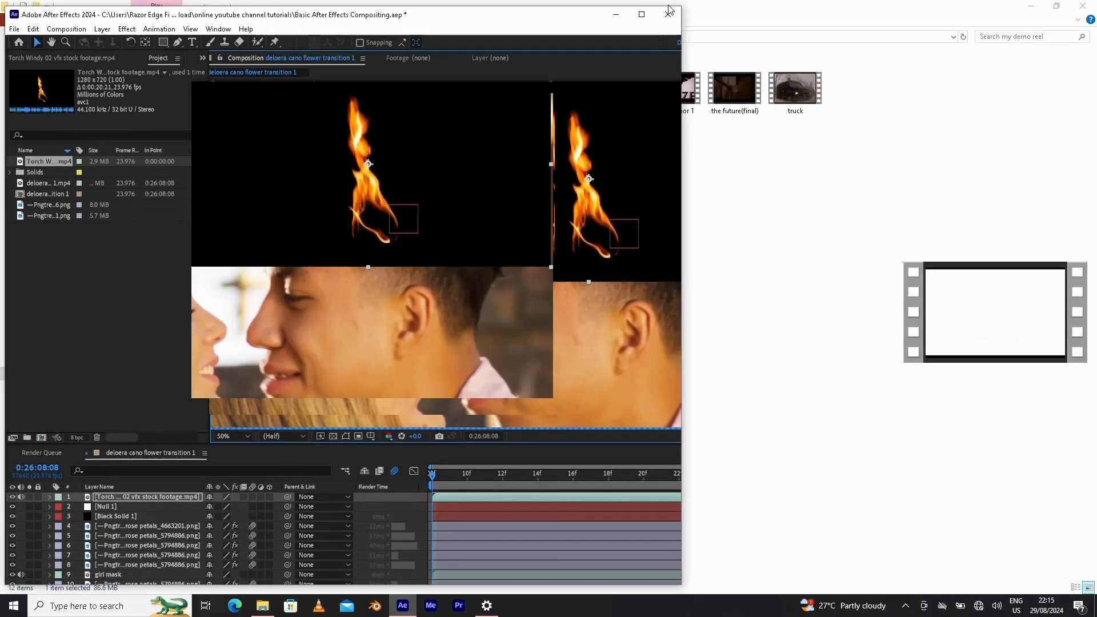
pyautogui.click(642, 7)
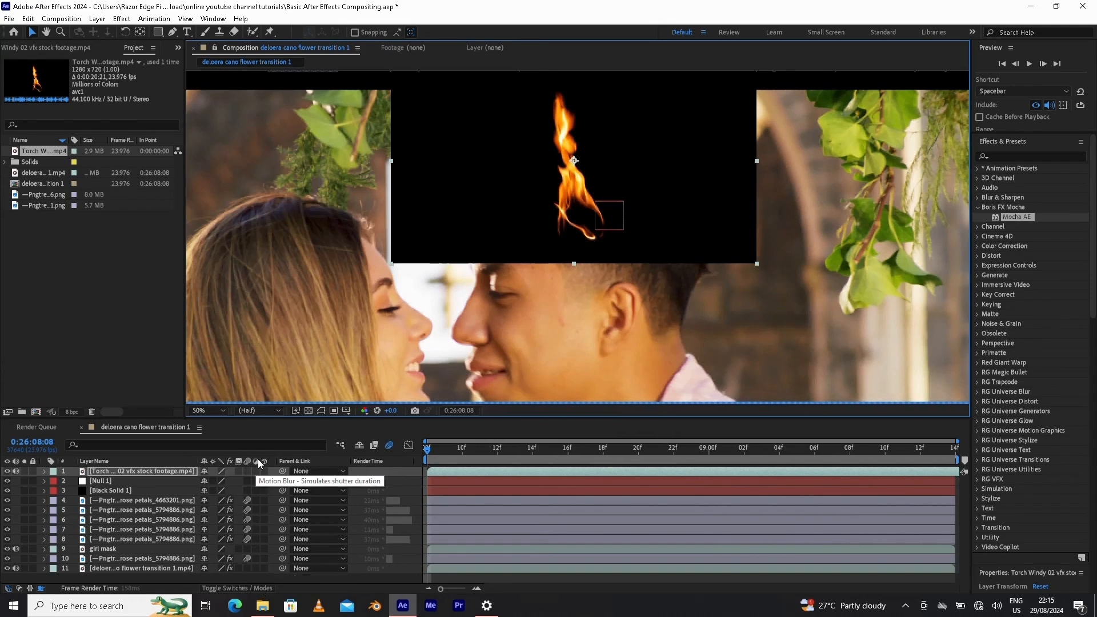
pyautogui.click(265, 589)
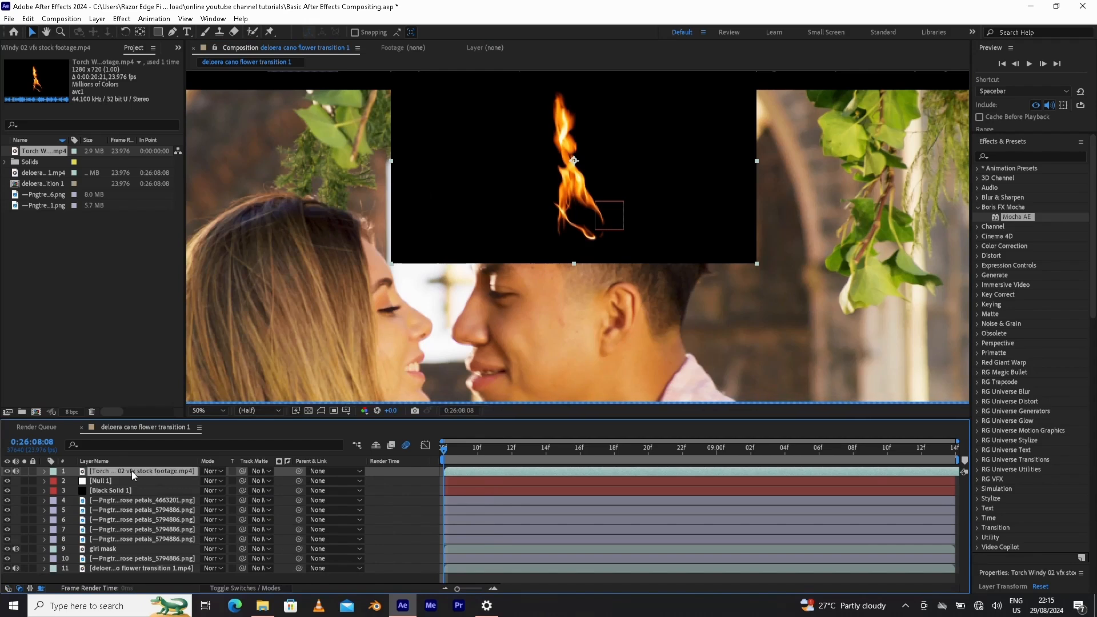
pyautogui.moveTo(126, 472); pyautogui.dragTo(125, 489)
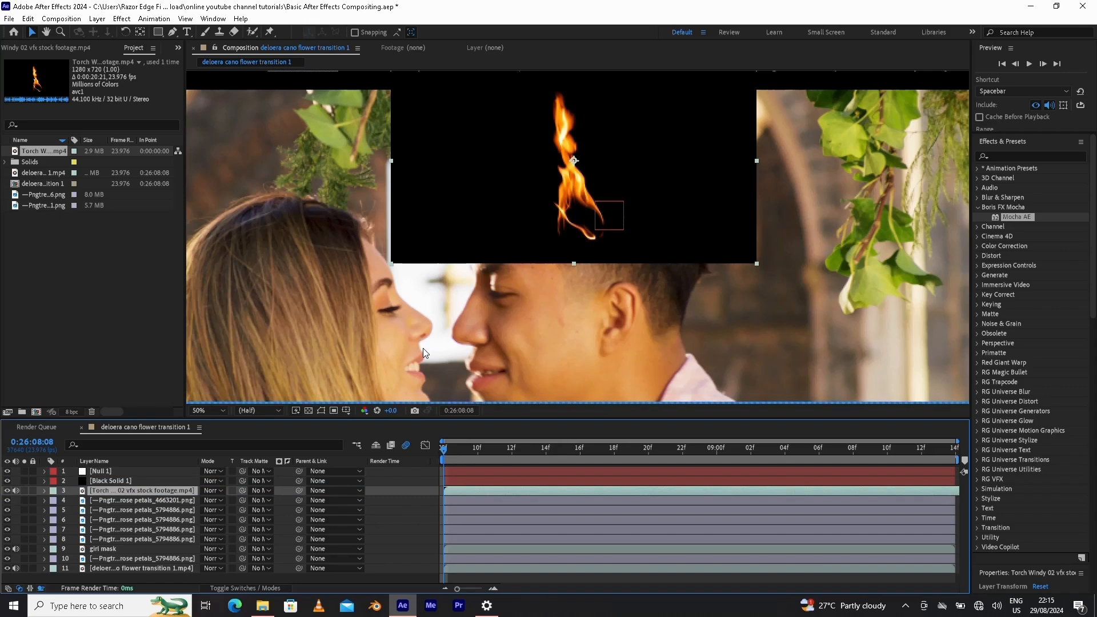
# Set the torch layer's blending mode to Screen, and fit the flame to the man's front hair by raising and widening it.
pyautogui.scroll(-2, 423, 348)
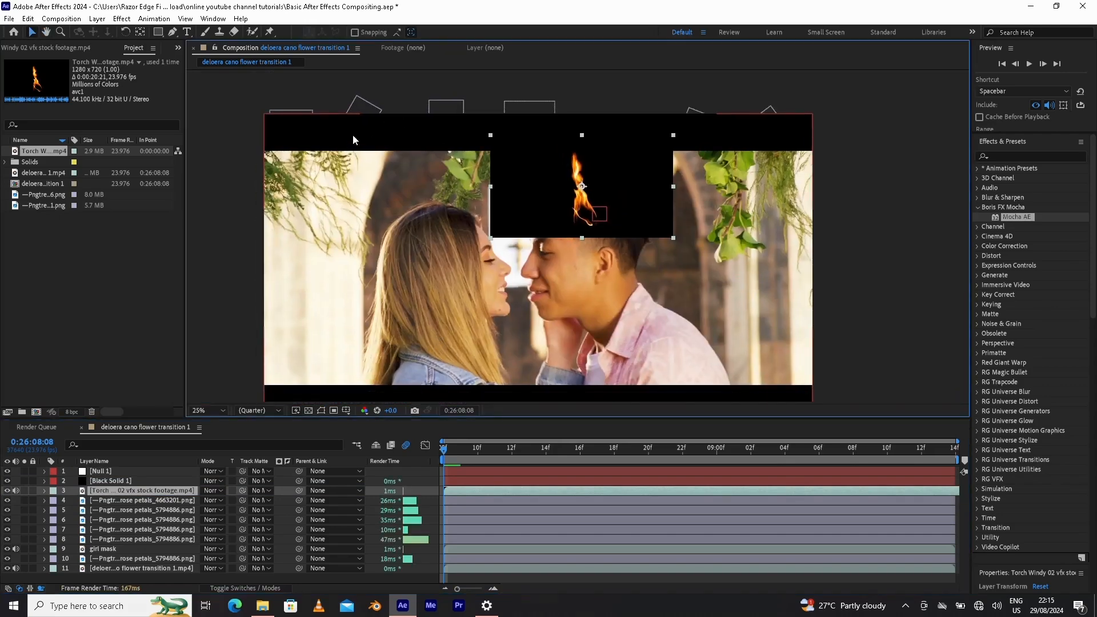
pyautogui.scroll(-2, 376, 170)
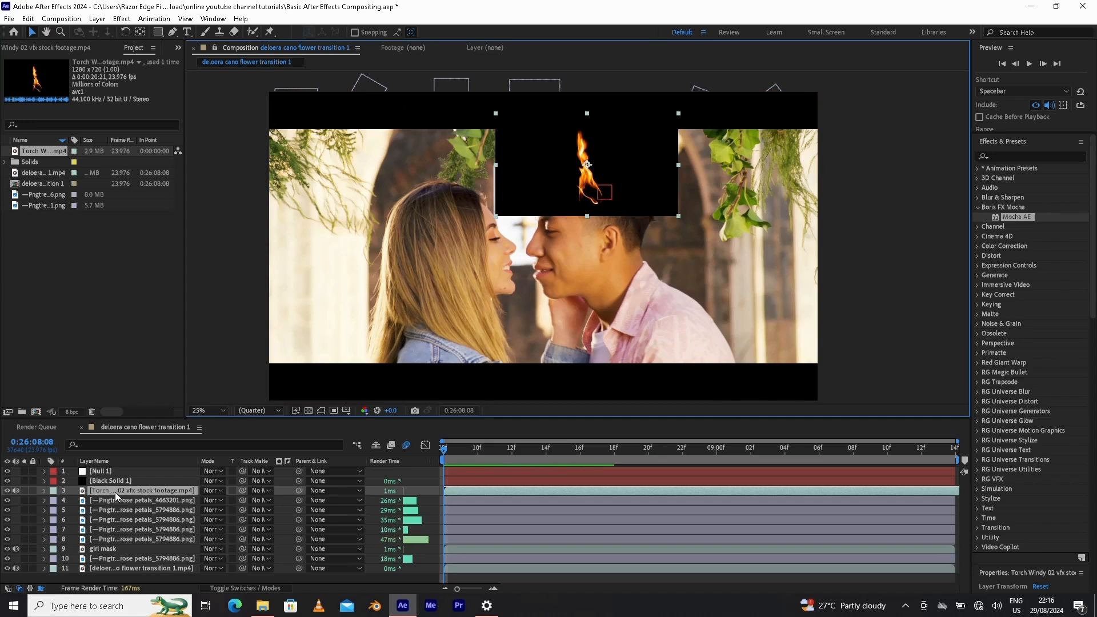
pyautogui.click(217, 490)
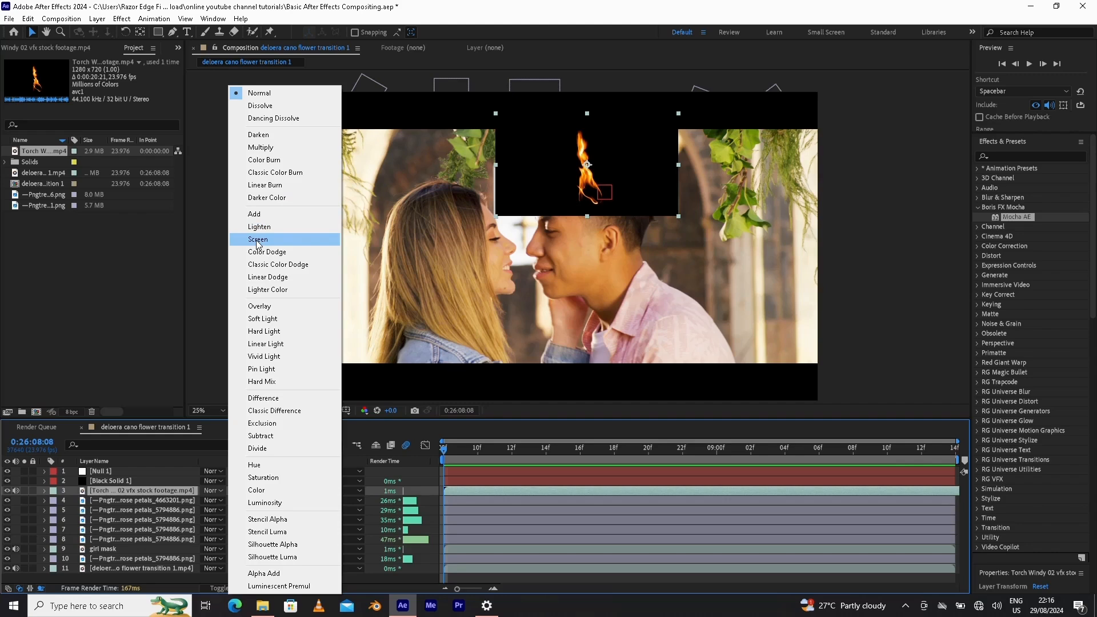
pyautogui.click(257, 240)
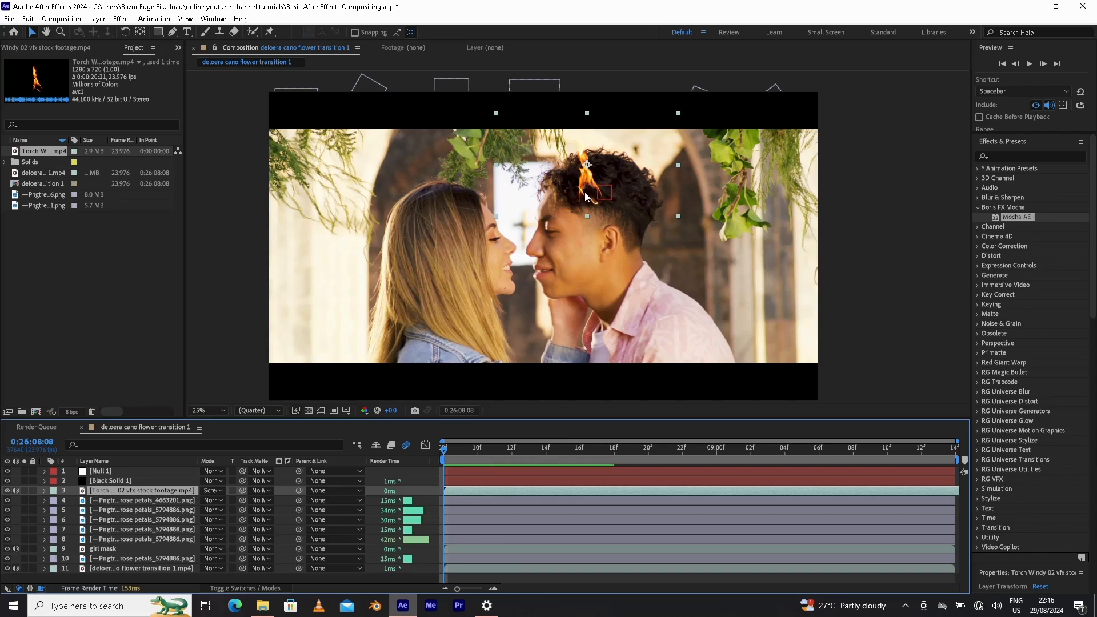
pyautogui.moveTo(585, 196); pyautogui.dragTo(577, 177)
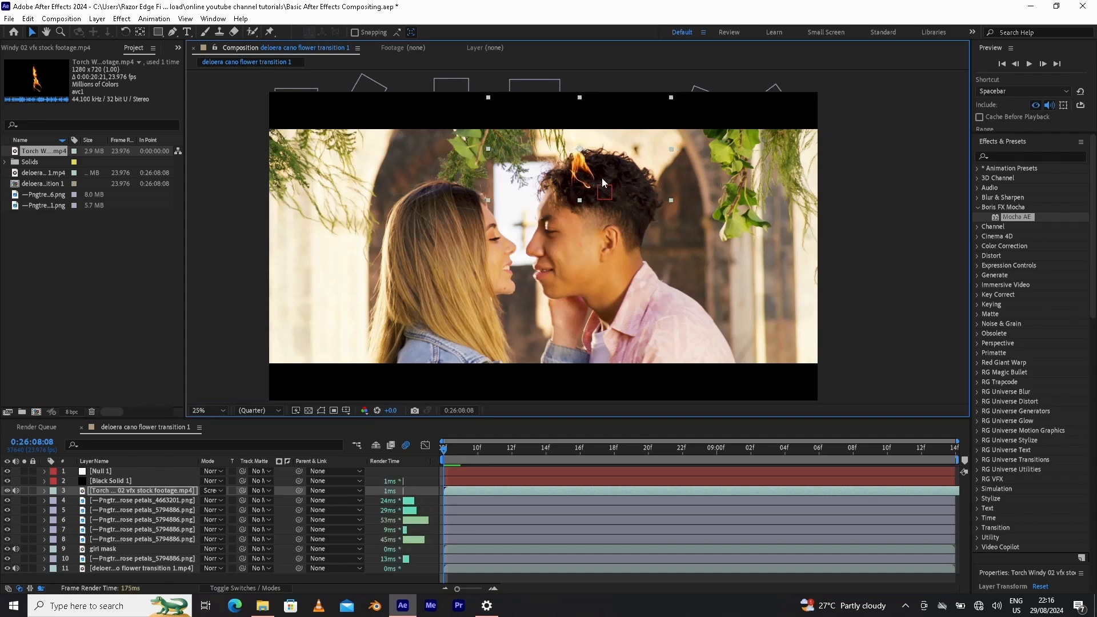
pyautogui.moveTo(674, 149); pyautogui.dragTo(701, 149)
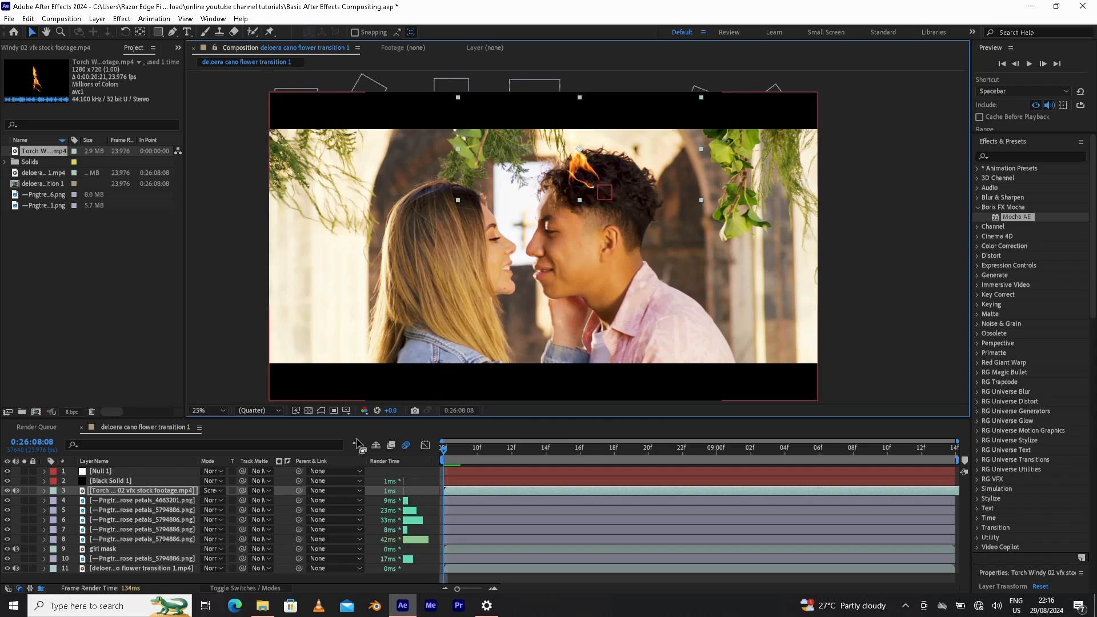
# Duplicate the torch layer and offset the copy slightly up and toward the back of the man's hair.
pyautogui.click(126, 490)
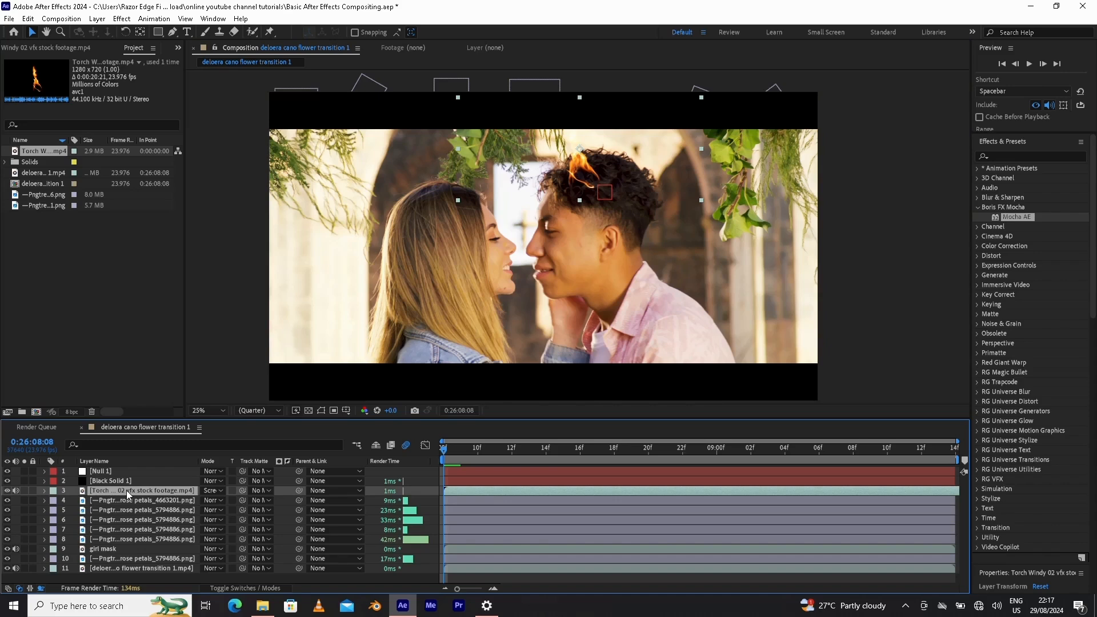
pyautogui.hotkey('ctrl', 'd')
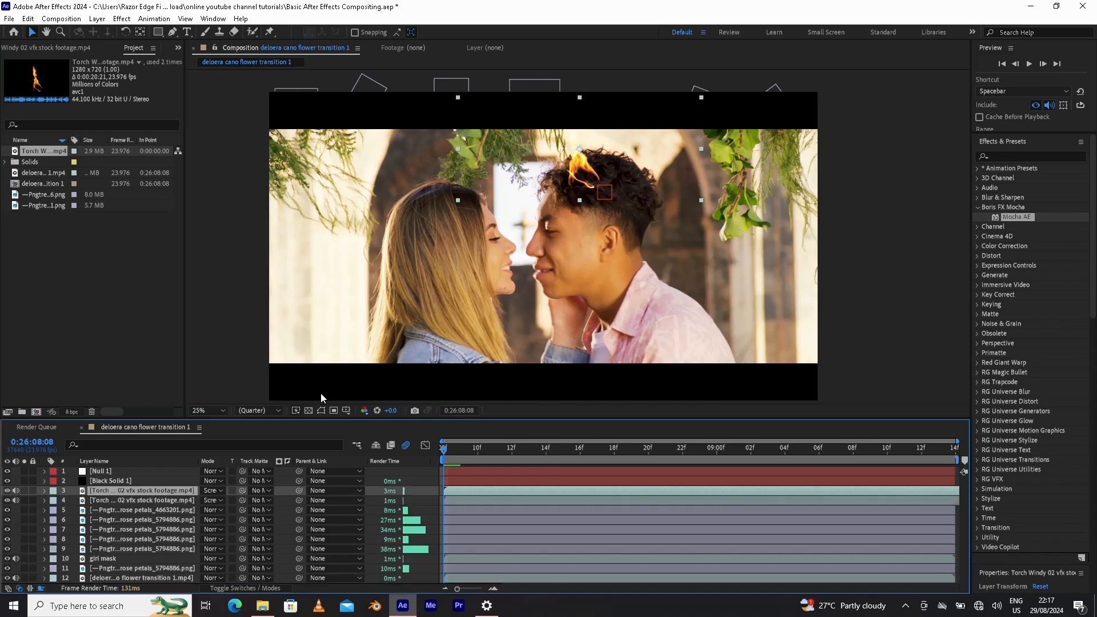
pyautogui.moveTo(569, 181); pyautogui.dragTo(580, 172)
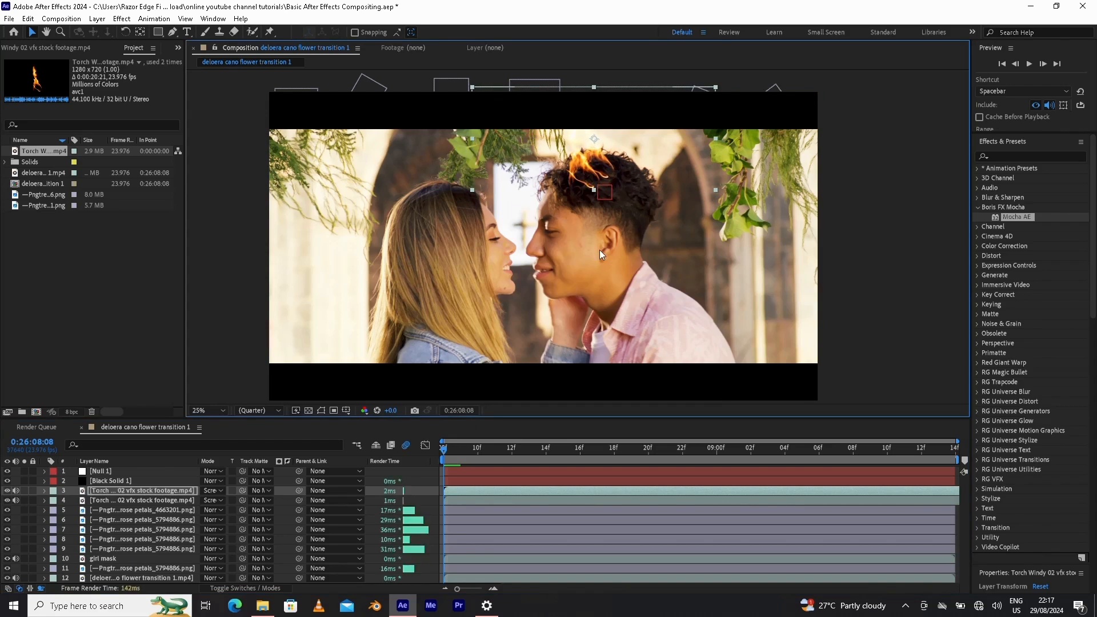
pyautogui.click(129, 489)
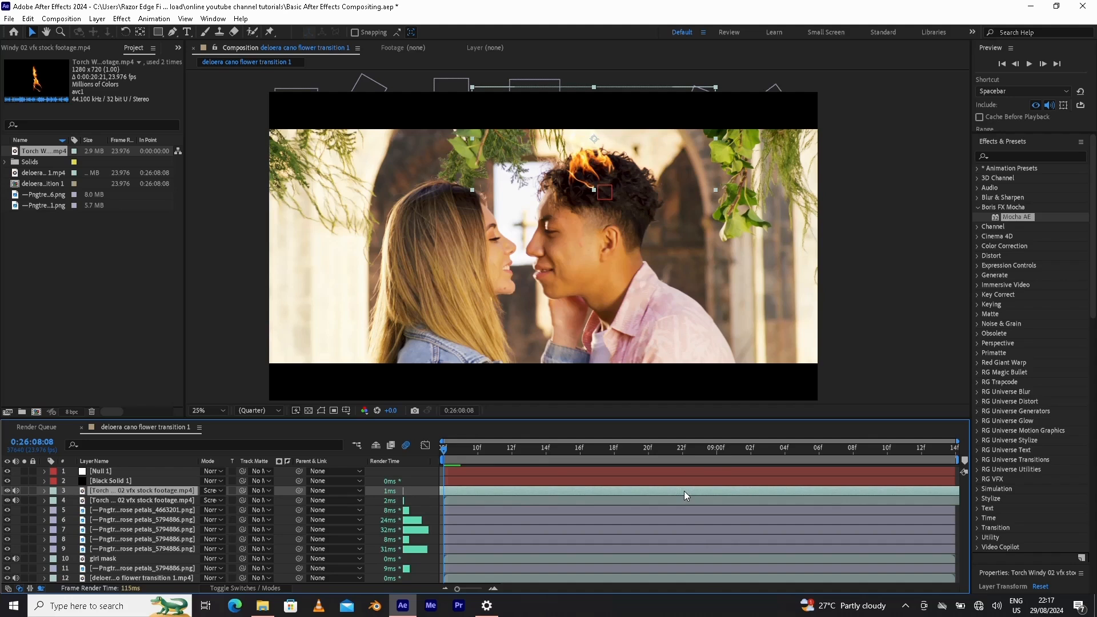
pyautogui.click(455, 499)
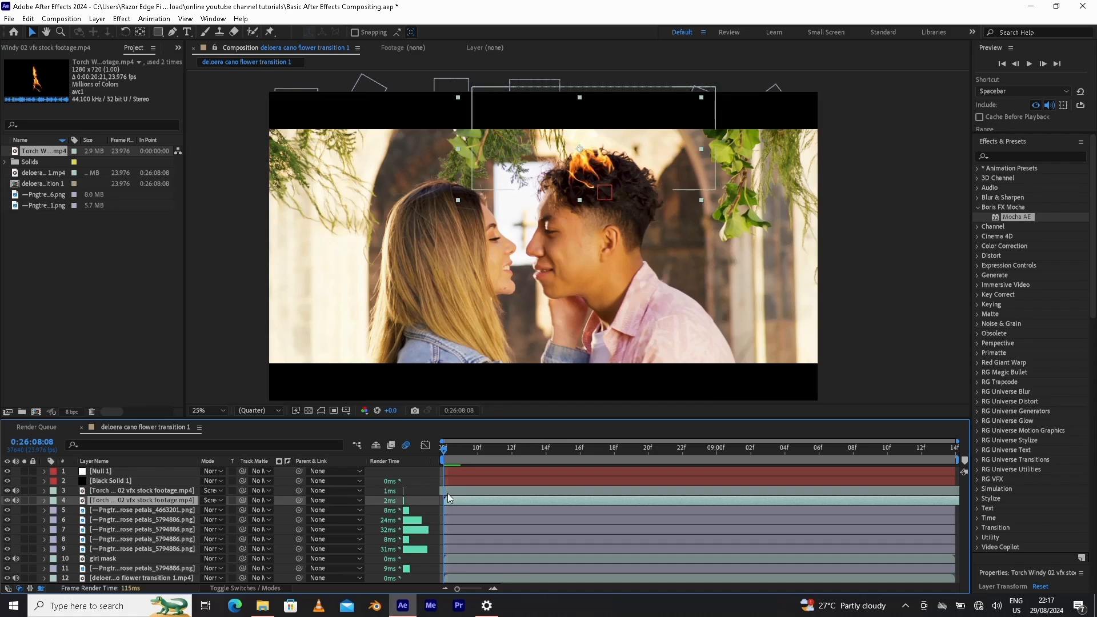
pyautogui.click(454, 491)
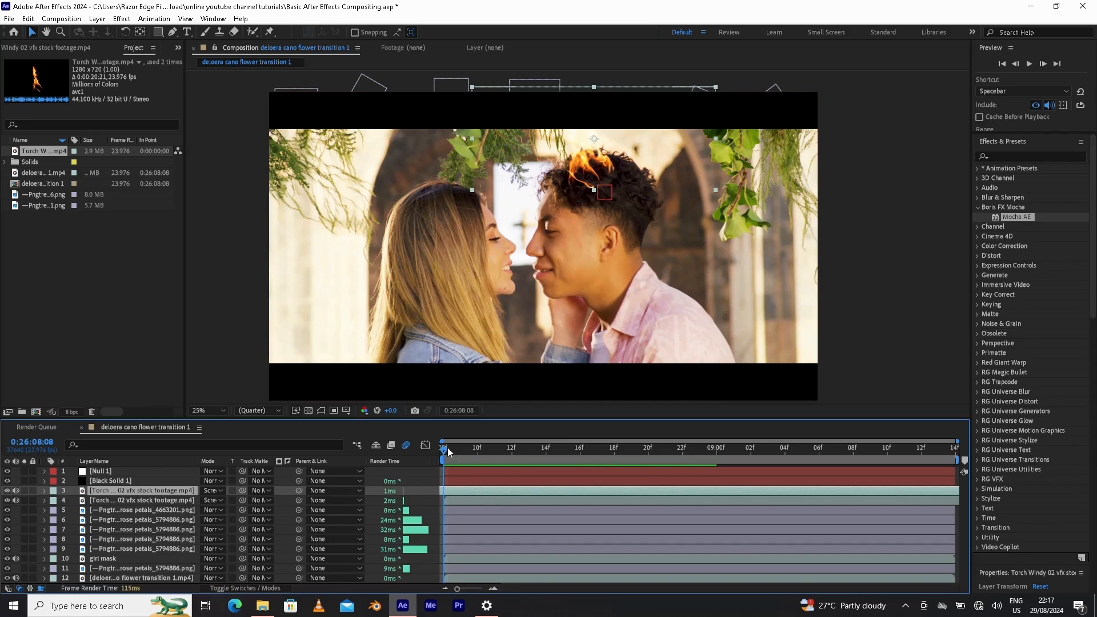
pyautogui.moveTo(444, 446); pyautogui.dragTo(444, 477)
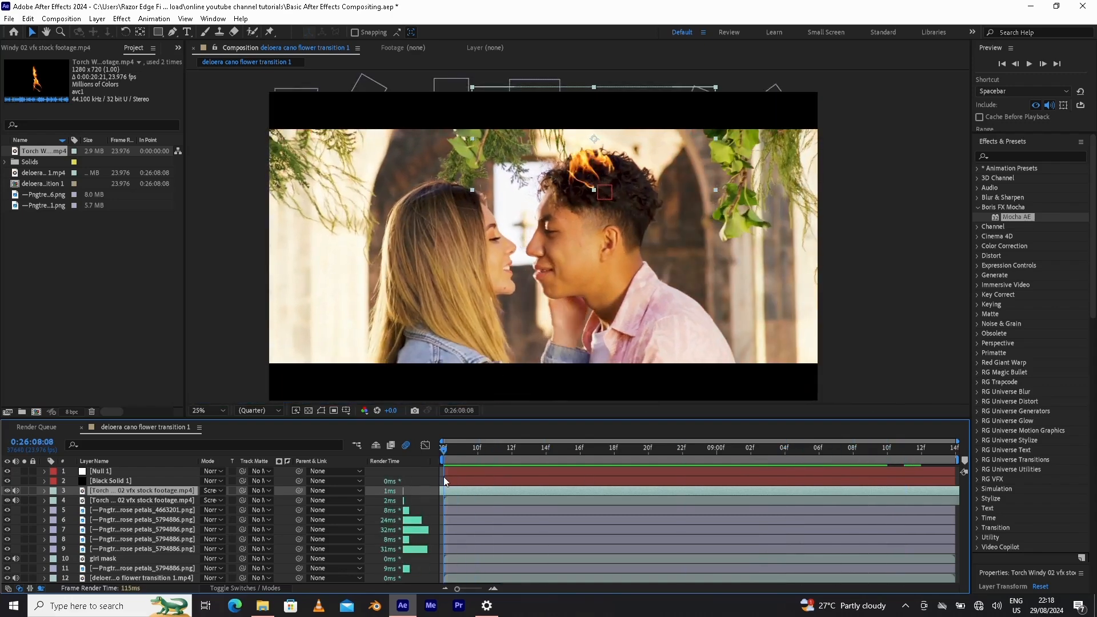
# Parent both Torch Windy 02 vfx stock footage layers to the Null 1 layer holding the head tracking data.
pyautogui.click(105, 470)
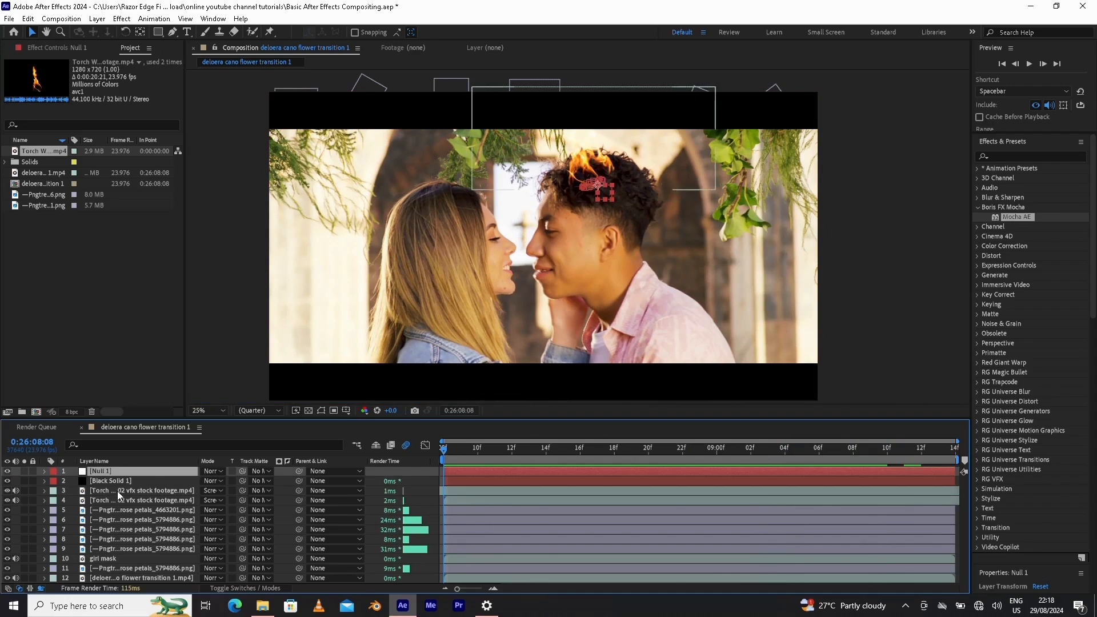
pyautogui.click(118, 492)
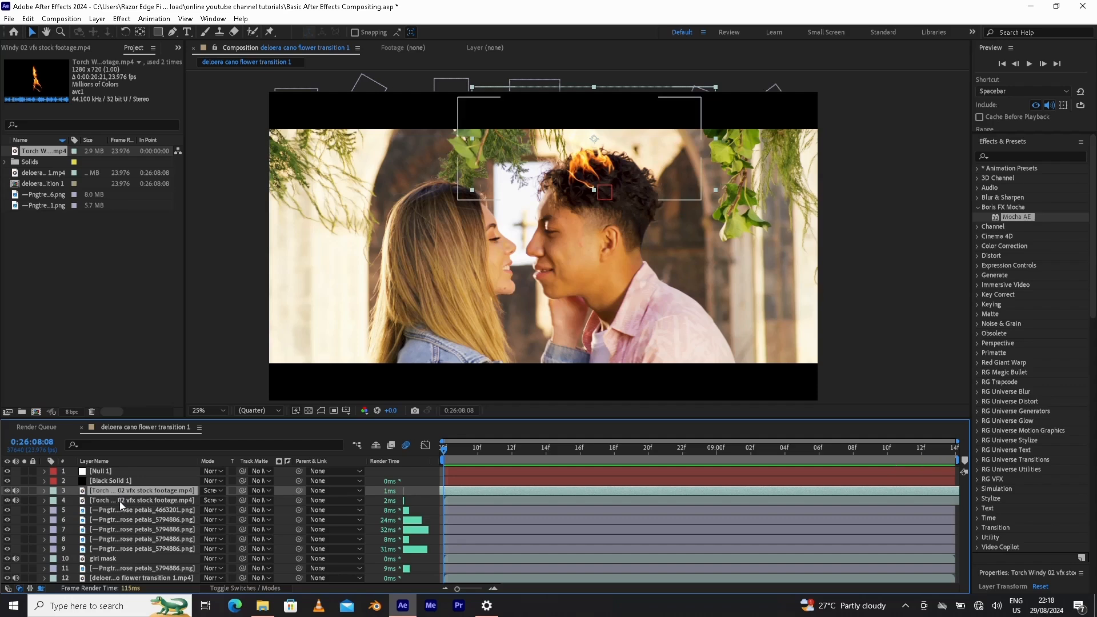
pyautogui.keyDown('ctrl'); pyautogui.click(121, 500); pyautogui.keyUp('ctrl')
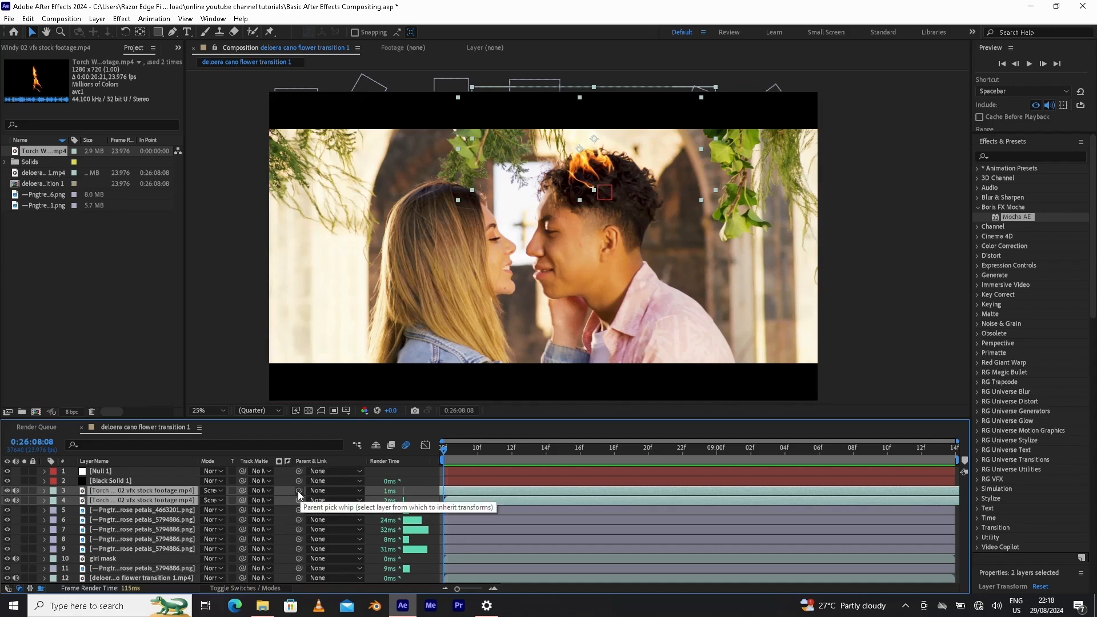
pyautogui.moveTo(301, 490); pyautogui.dragTo(137, 472)
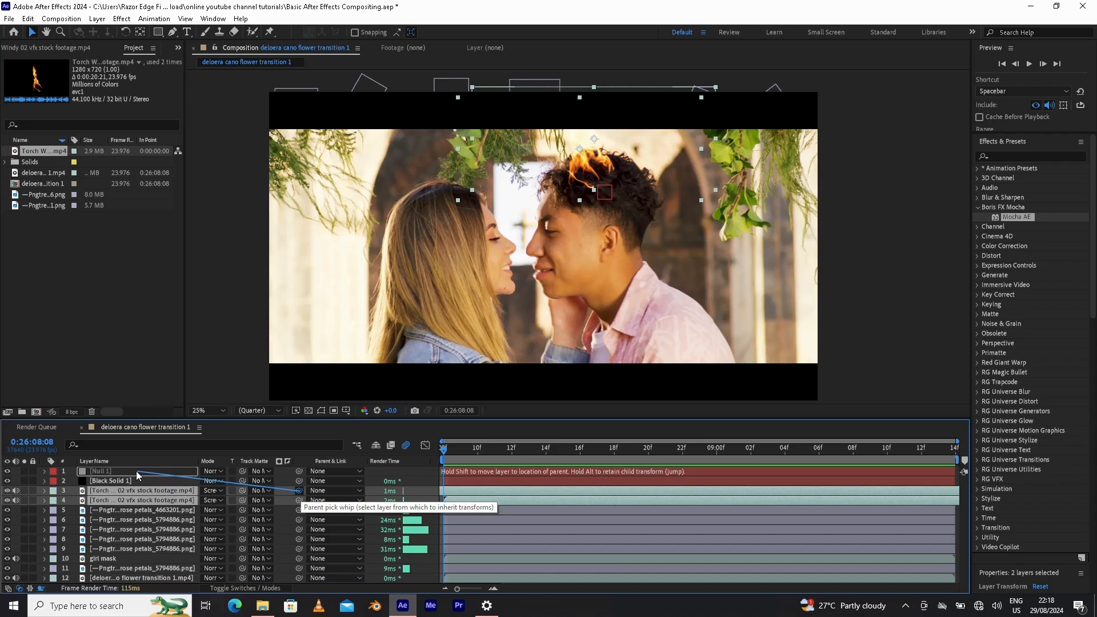
pyautogui.moveTo(136, 471); pyautogui.dragTo(136, 471)
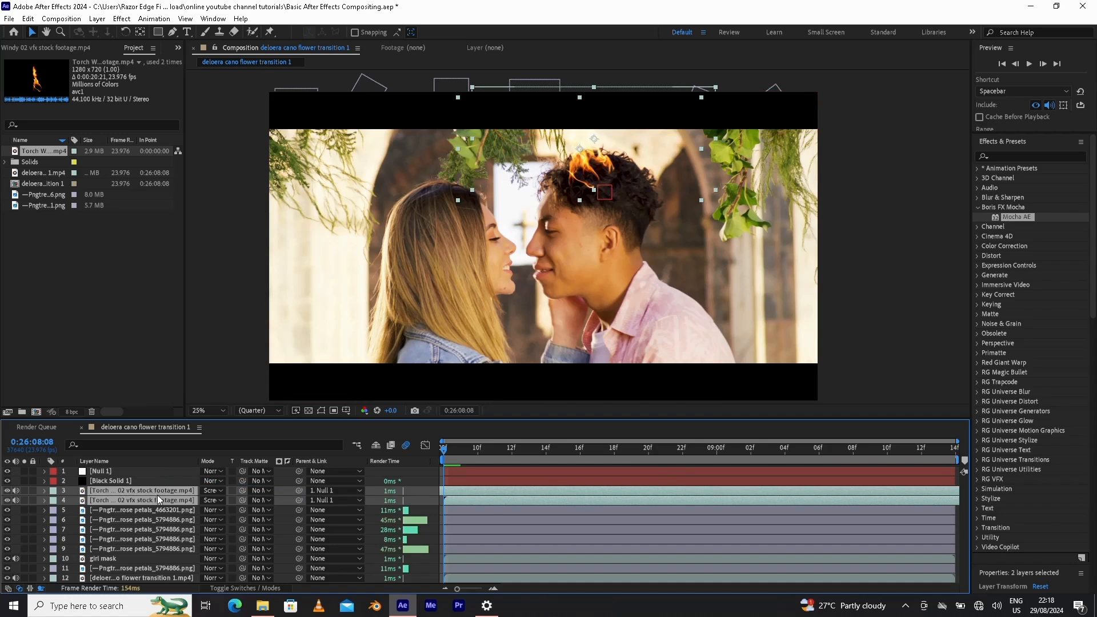
# Play back the composition from 0:26:08:08 to check how both parented flame layers follow the man's head.
pyautogui.click(111, 472)
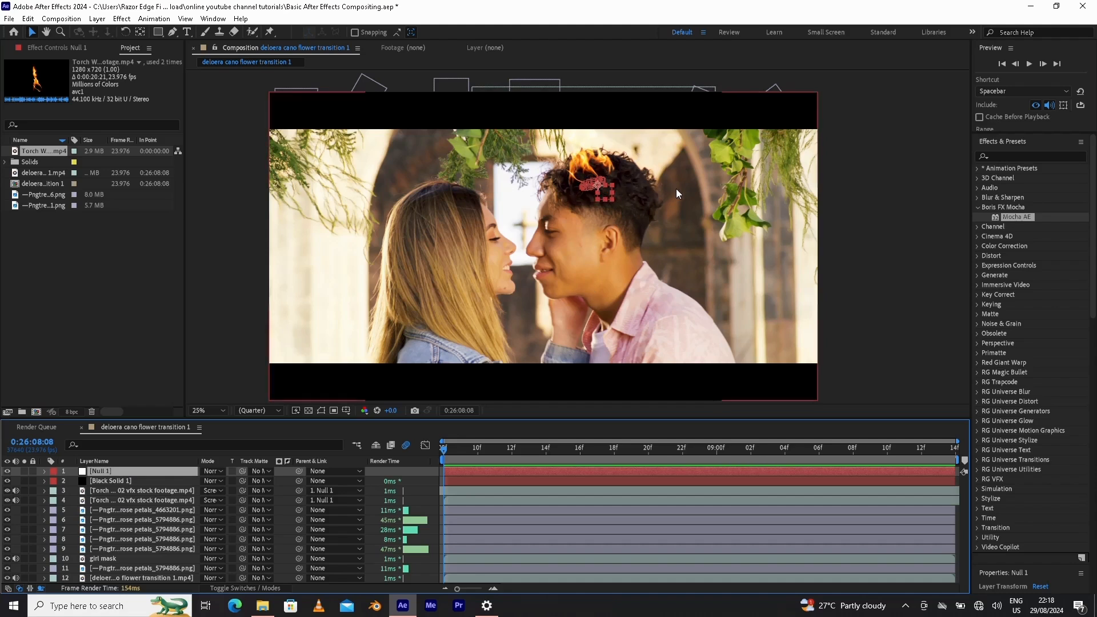
pyautogui.click(110, 492)
pyautogui.click(111, 500)
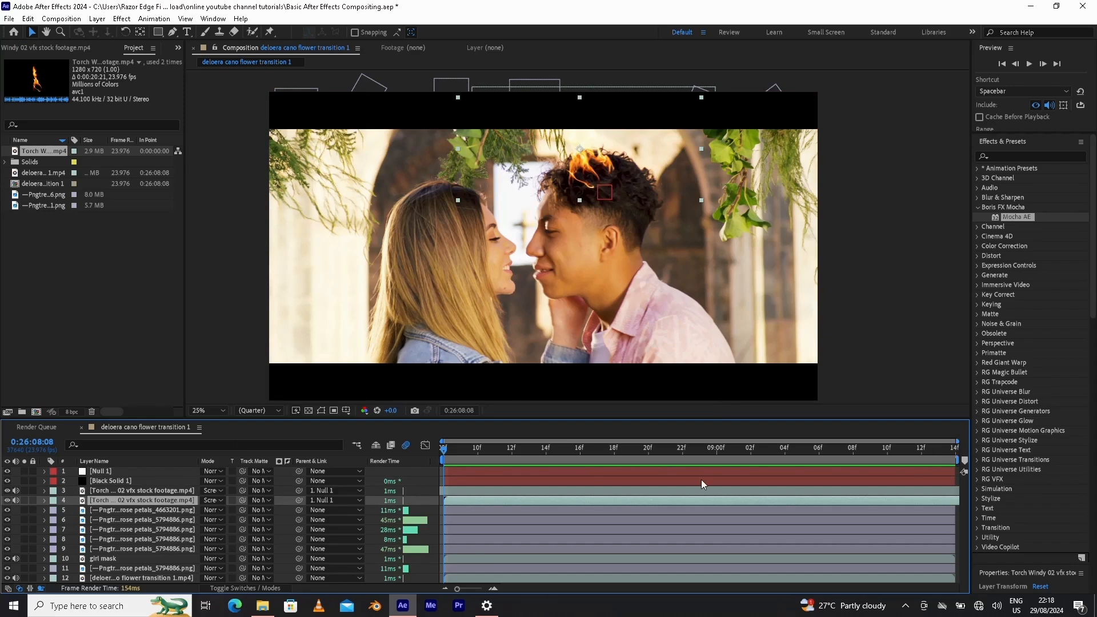
pyautogui.moveTo(444, 448); pyautogui.dragTo(413, 500)
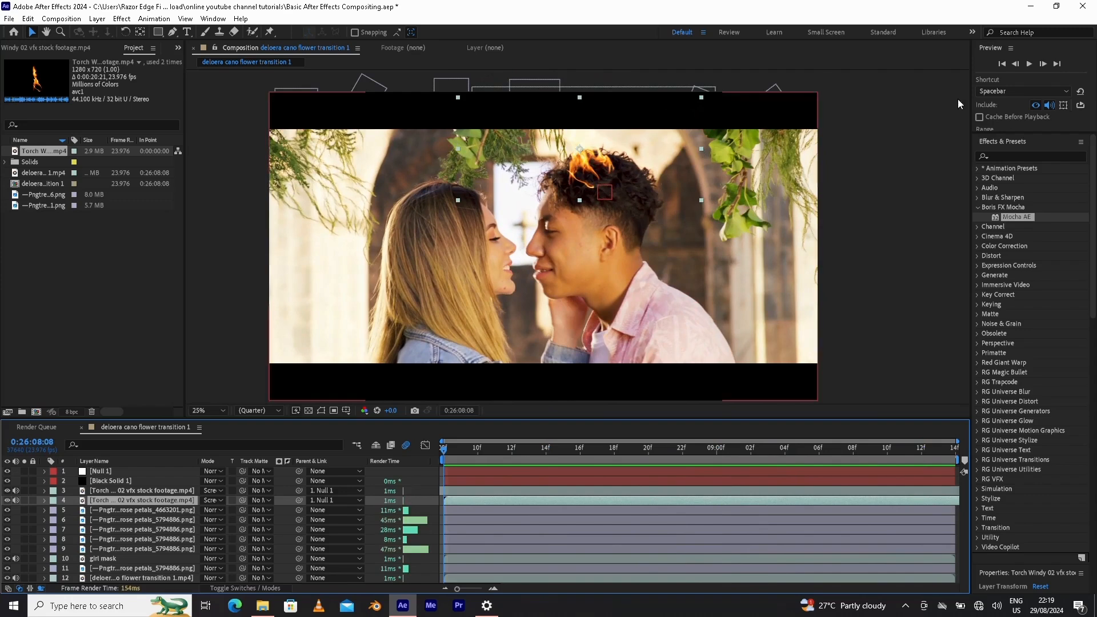
pyautogui.click(1030, 64)
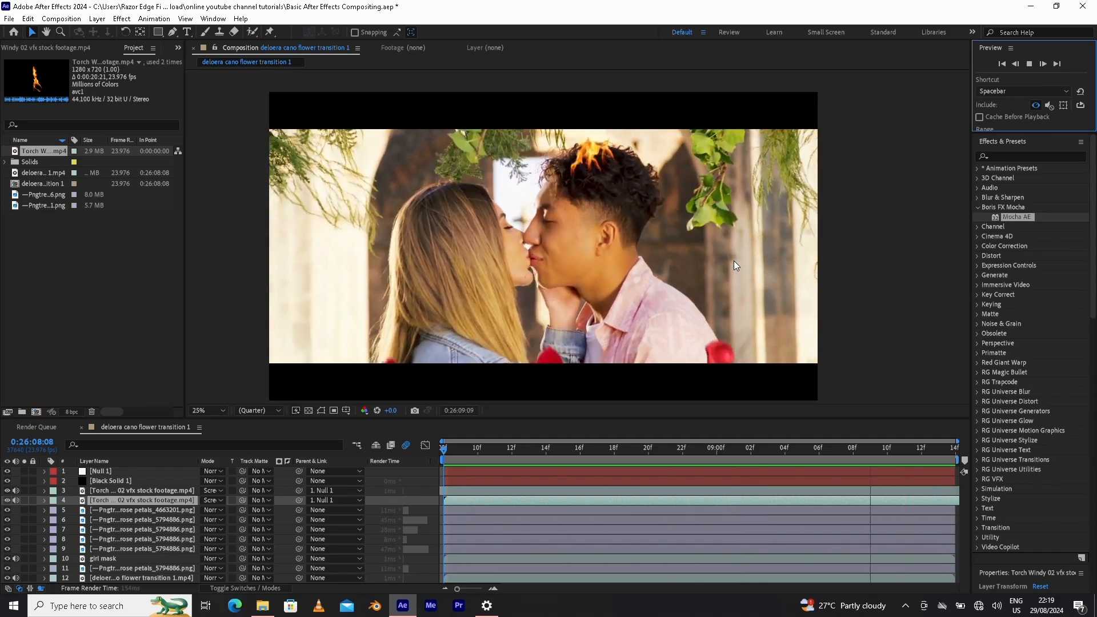
pyautogui.press('space')
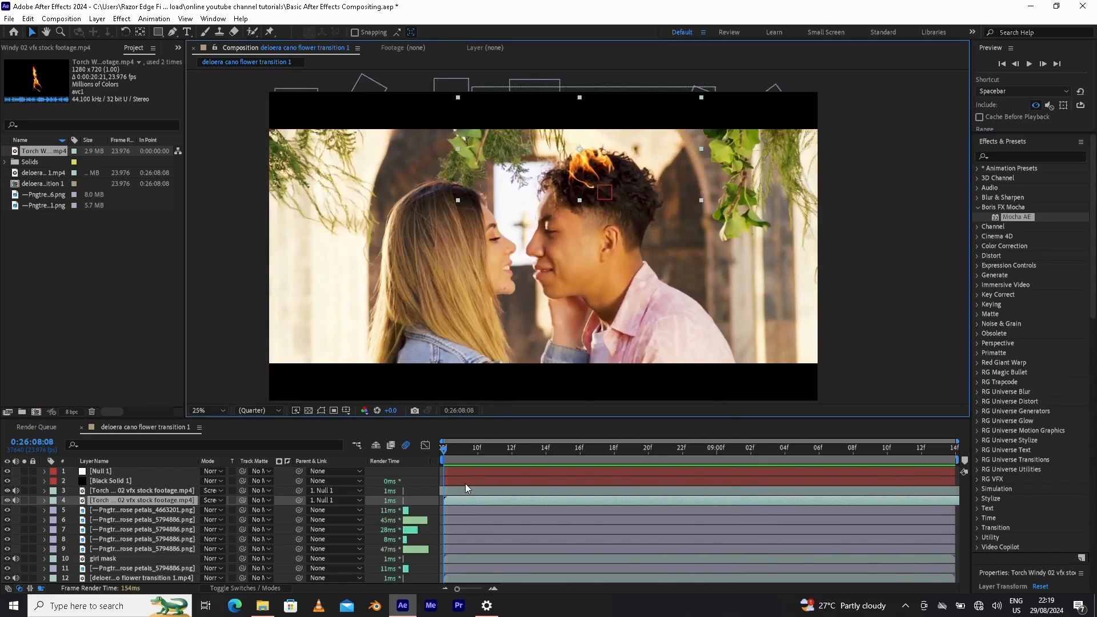
pyautogui.moveTo(443, 448); pyautogui.dragTo(430, 475)
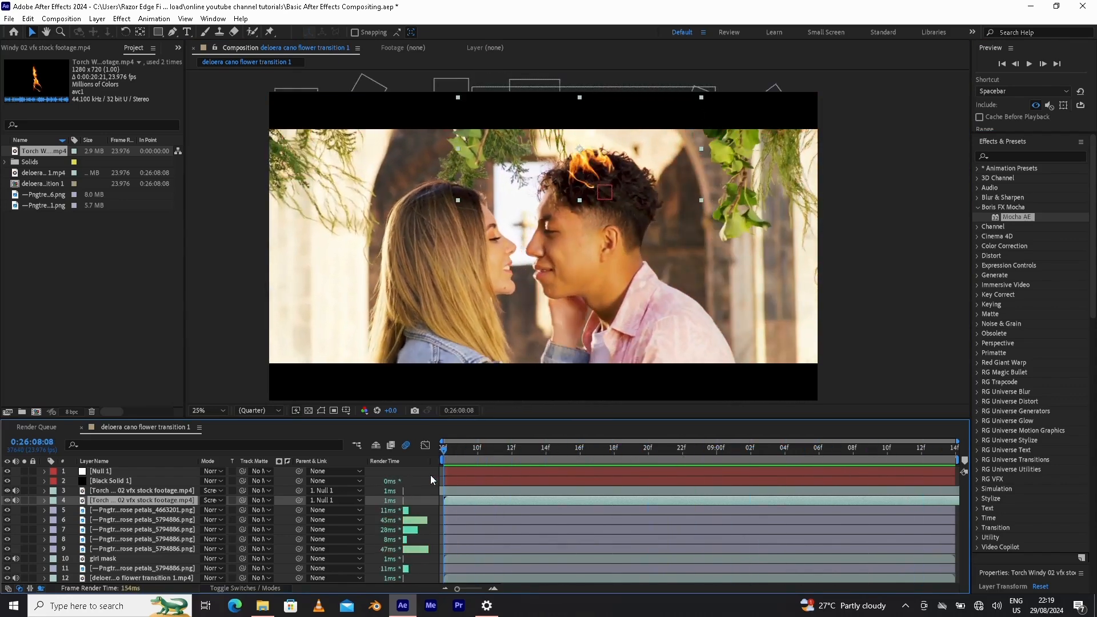